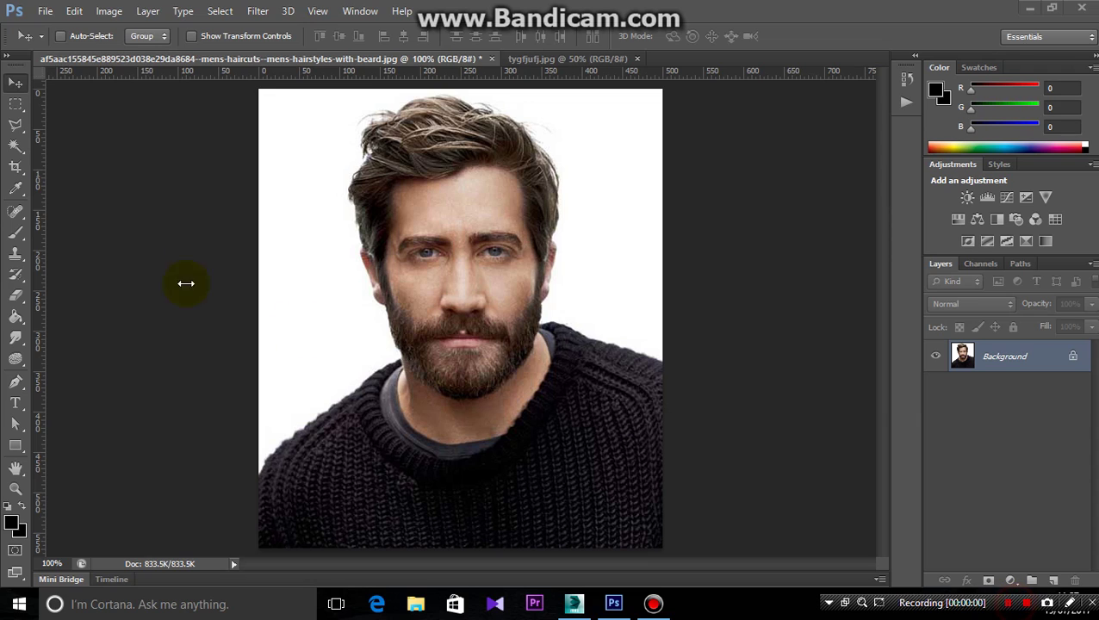
With the Polygonal Lasso, trace from above the hair down the head's left side to under the chin.
click(17, 126)
drag(17, 127, 75, 136)
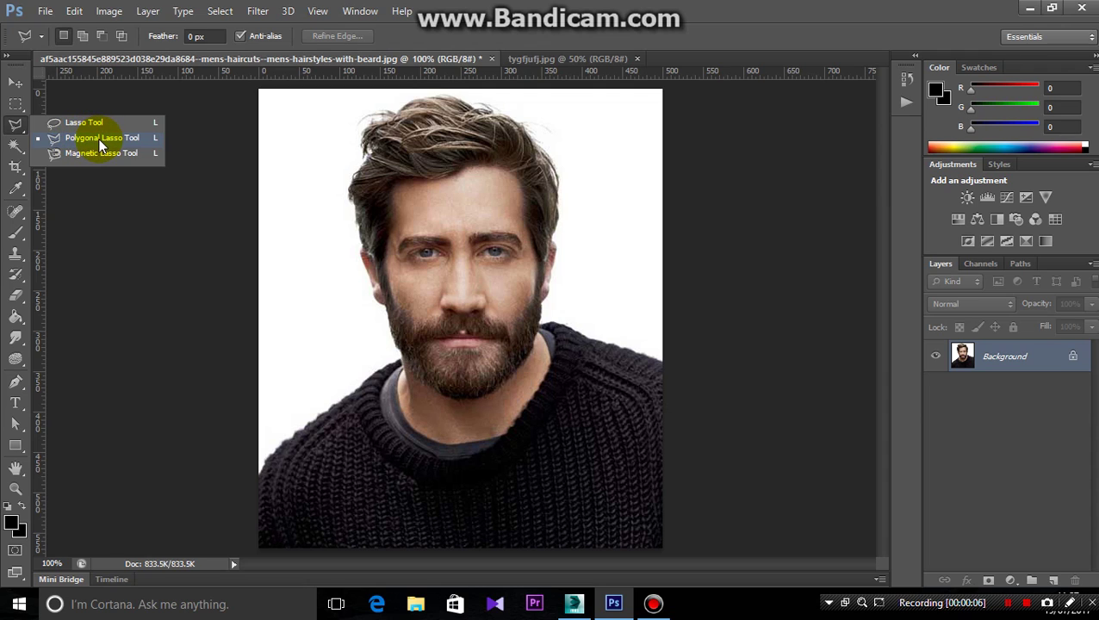
click(100, 145)
click(359, 102)
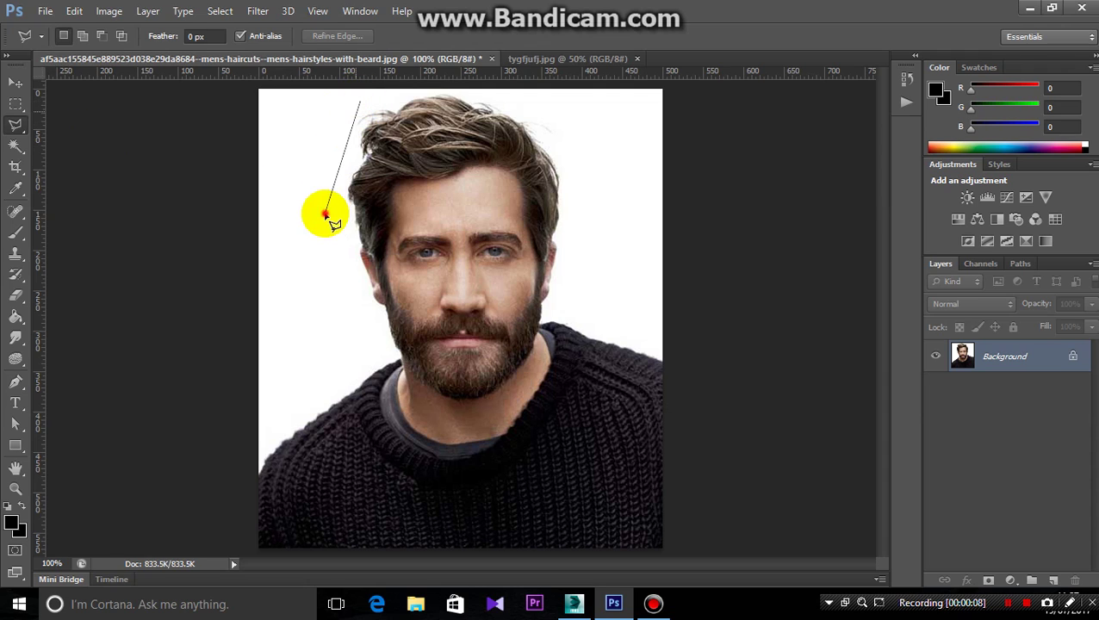
click(325, 211)
click(379, 322)
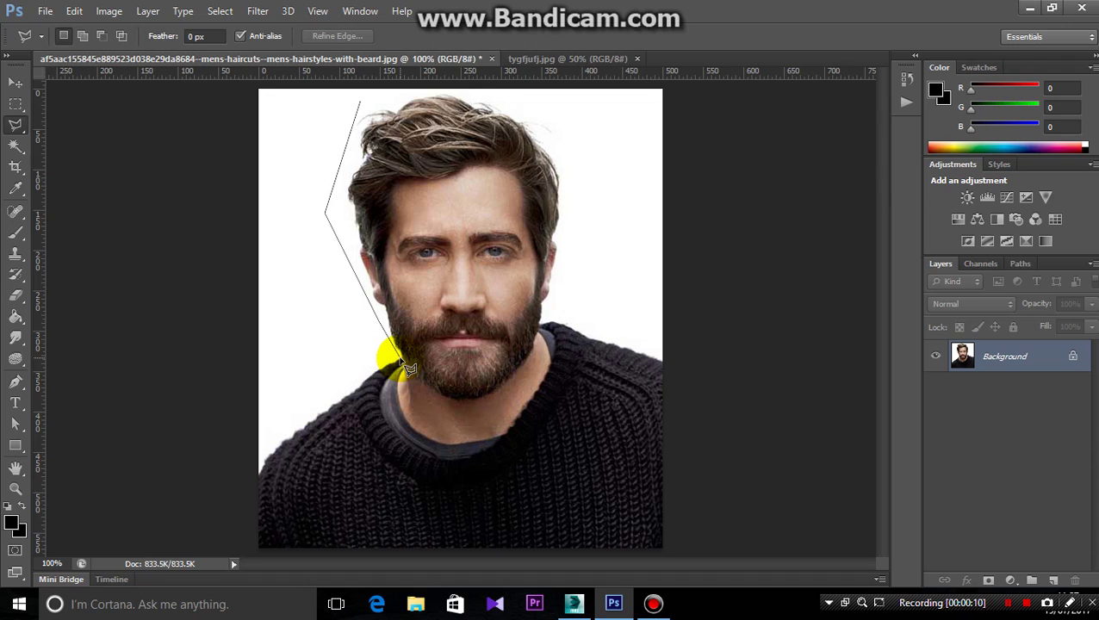
click(398, 356)
click(473, 401)
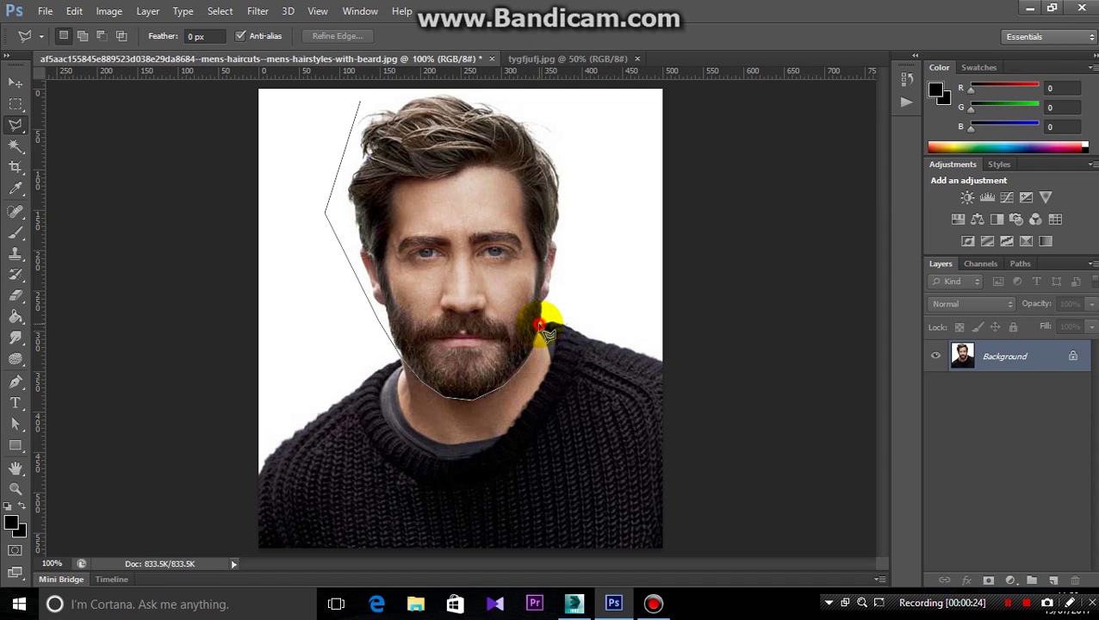
Continue the outline up the beard's right side and over the hair, closing it at the start.
click(583, 274)
click(597, 178)
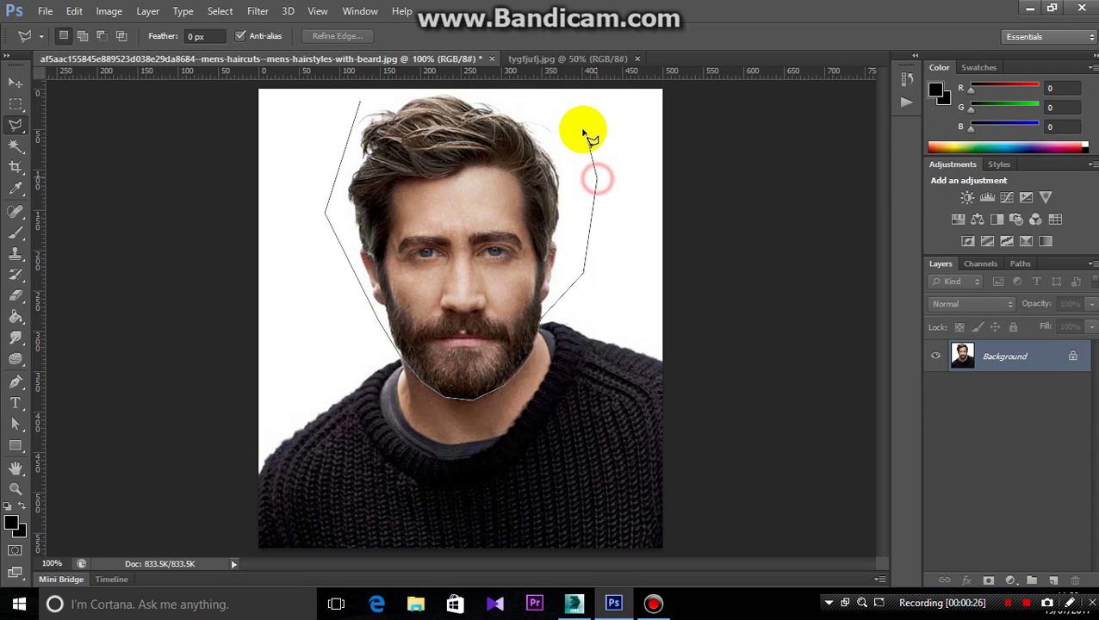
click(578, 122)
click(546, 91)
click(462, 93)
click(415, 90)
click(361, 102)
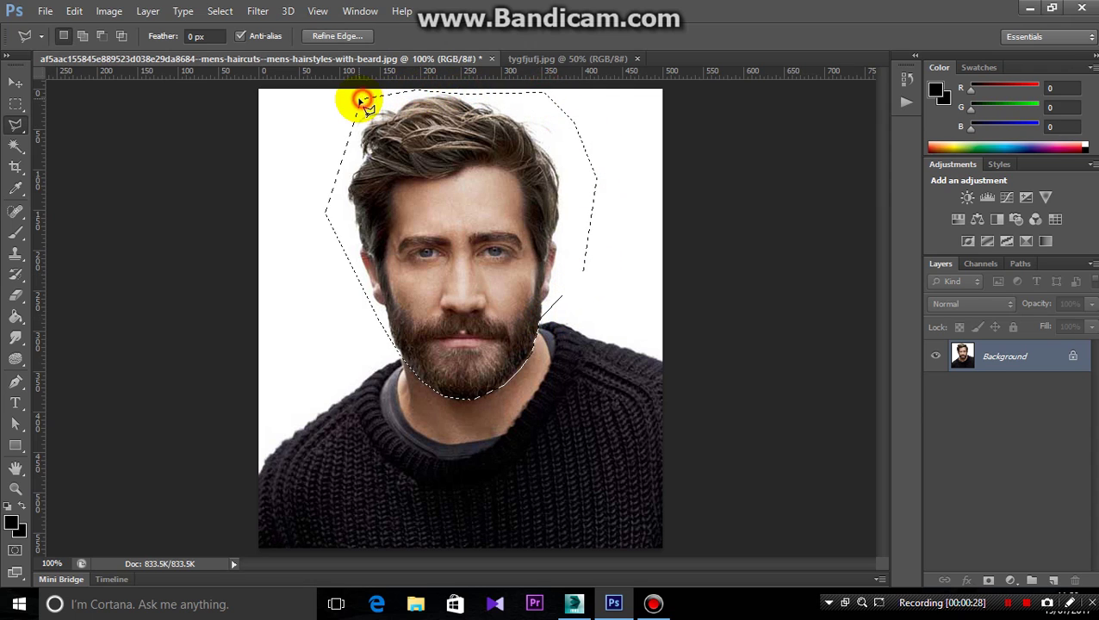
Apply a Threshold adjustment at level 75 to the selected head.
click(107, 10)
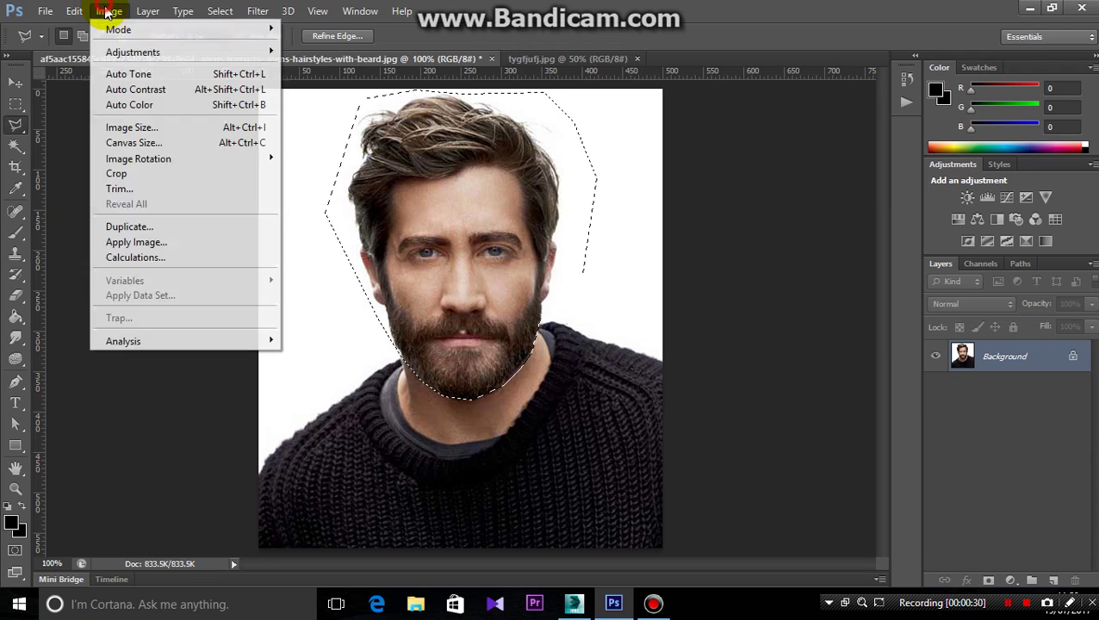
click(157, 51)
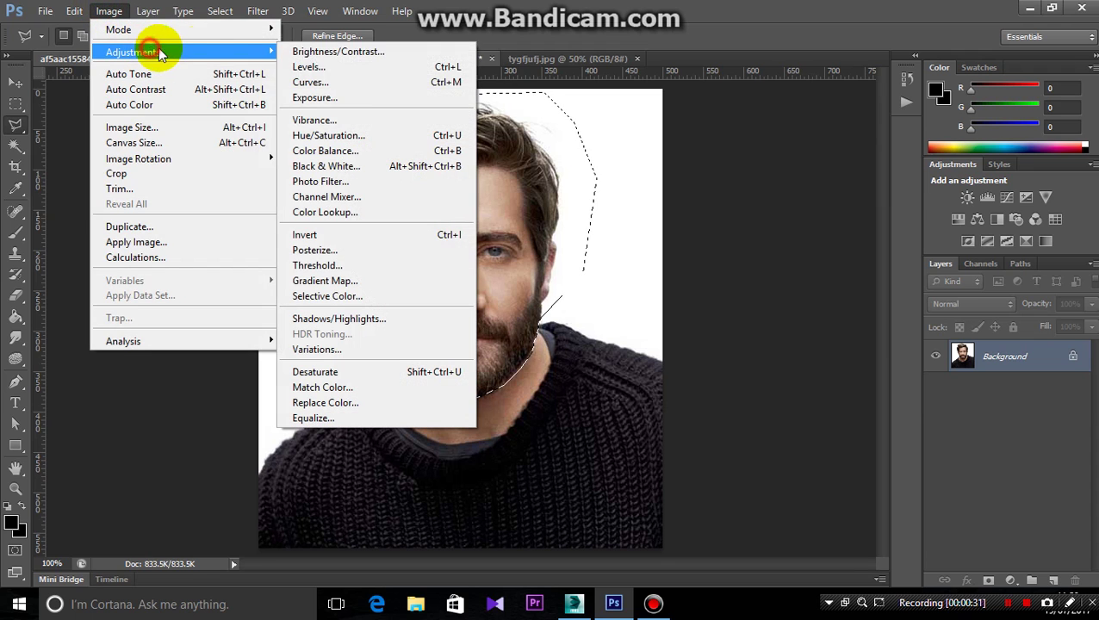
click(336, 267)
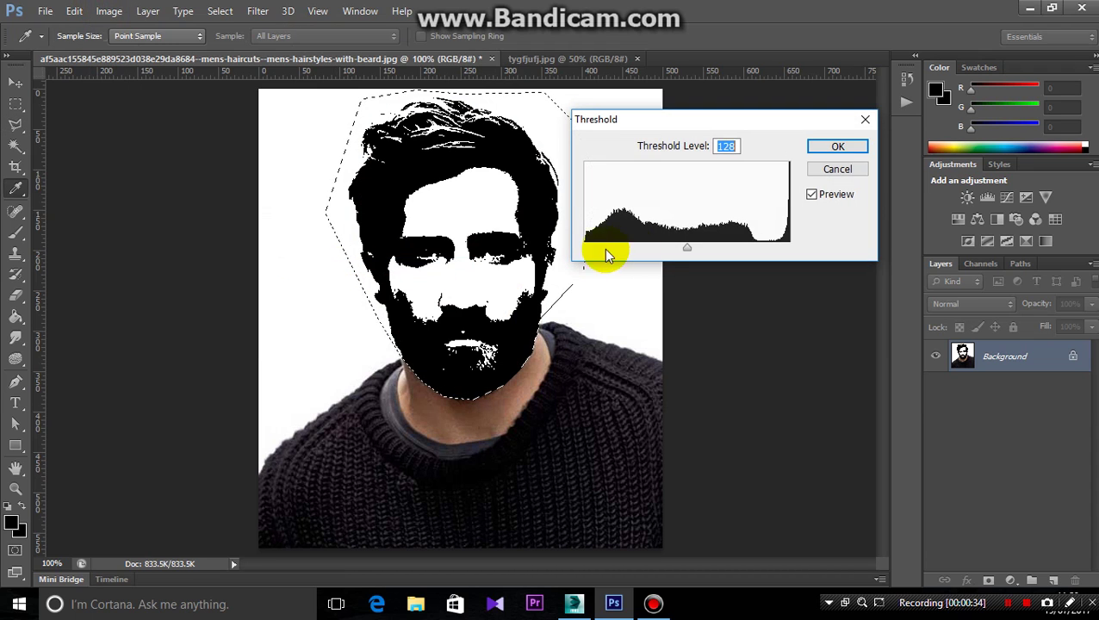
drag(688, 250, 661, 250)
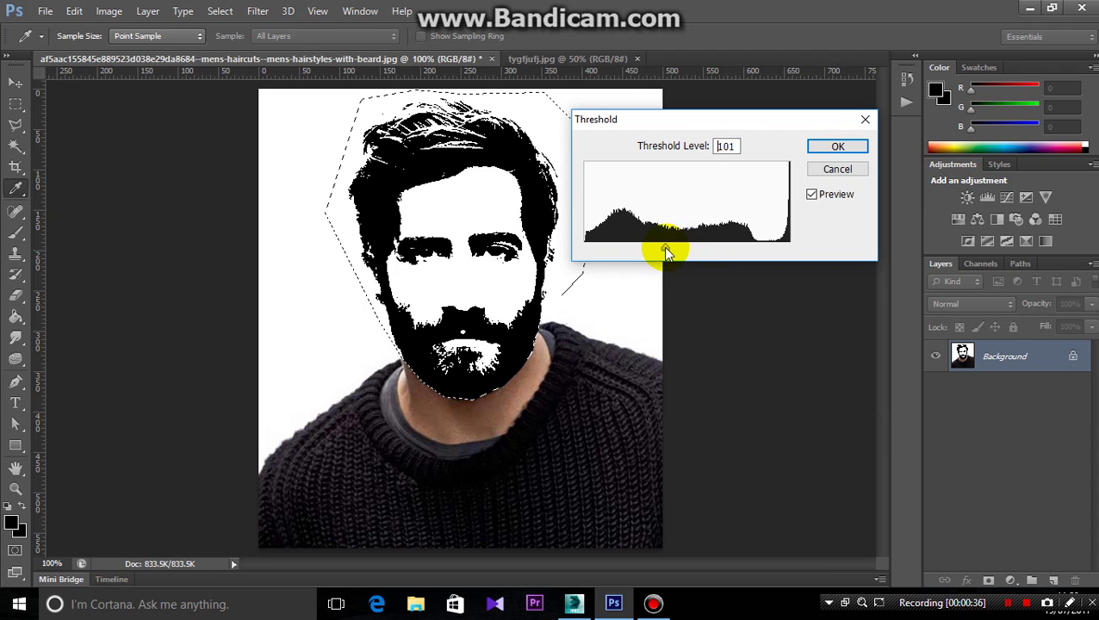
drag(662, 250, 649, 248)
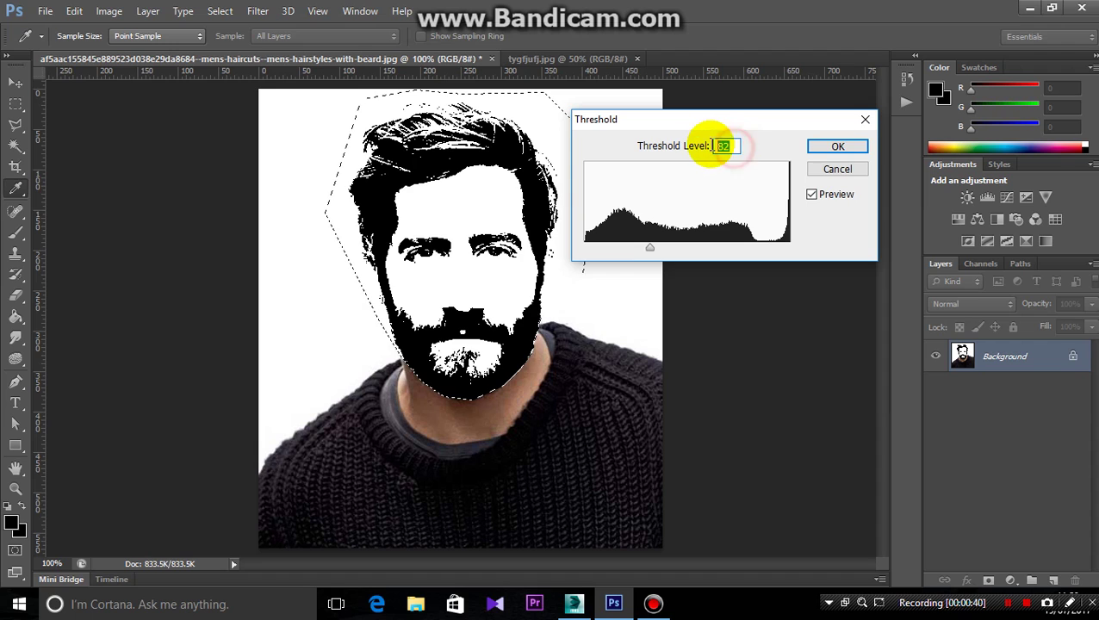
text(75)
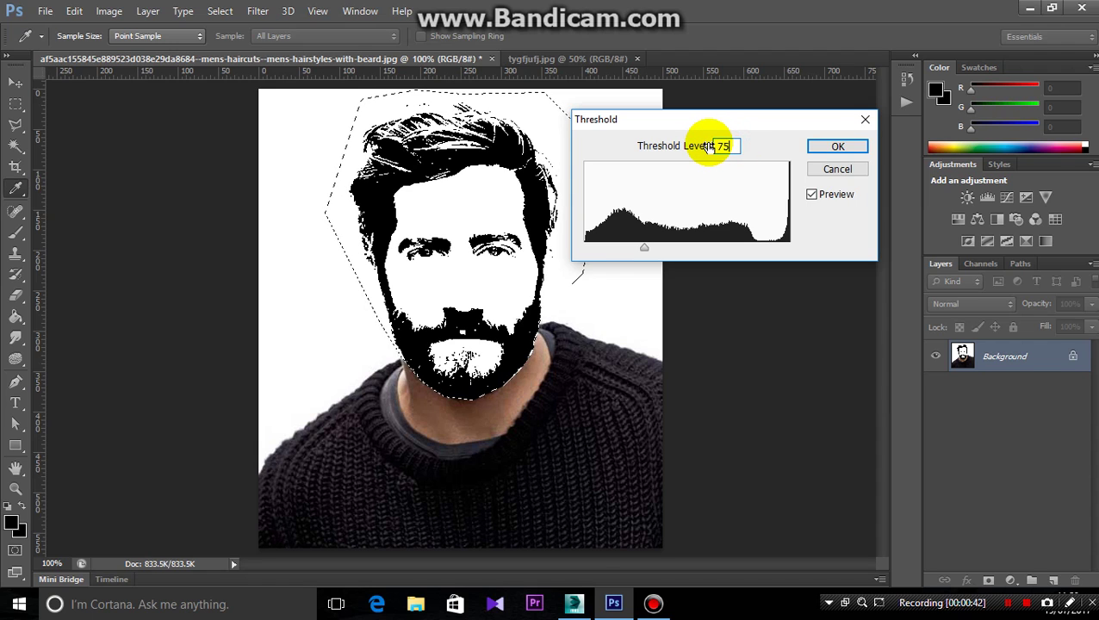
click(831, 147)
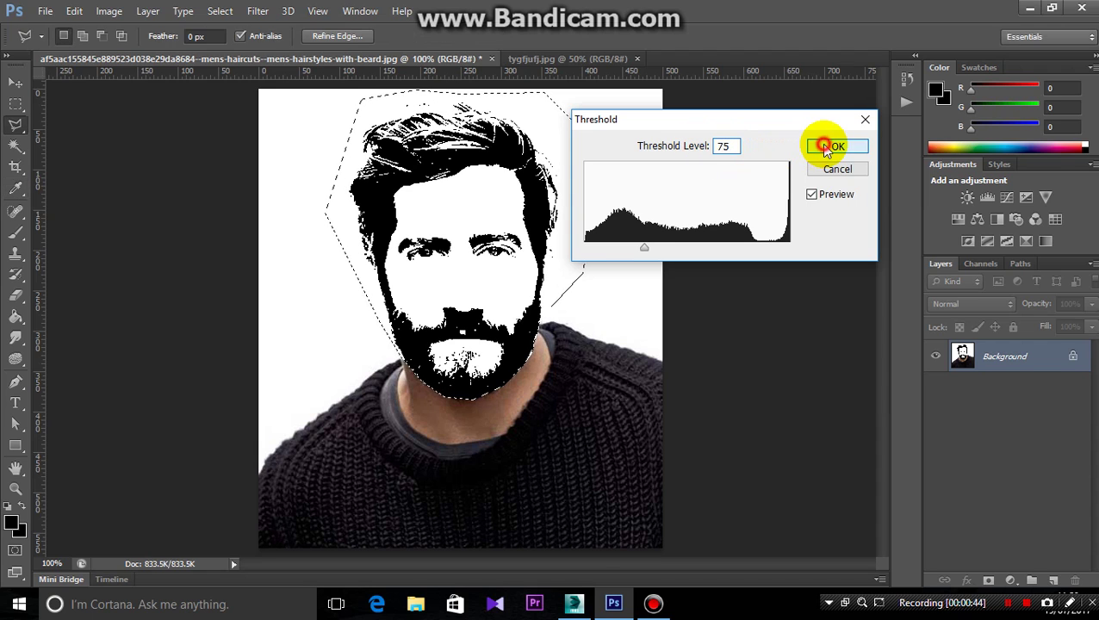
Use Color Range, sampling the black hair, to select the dark head areas.
click(220, 11)
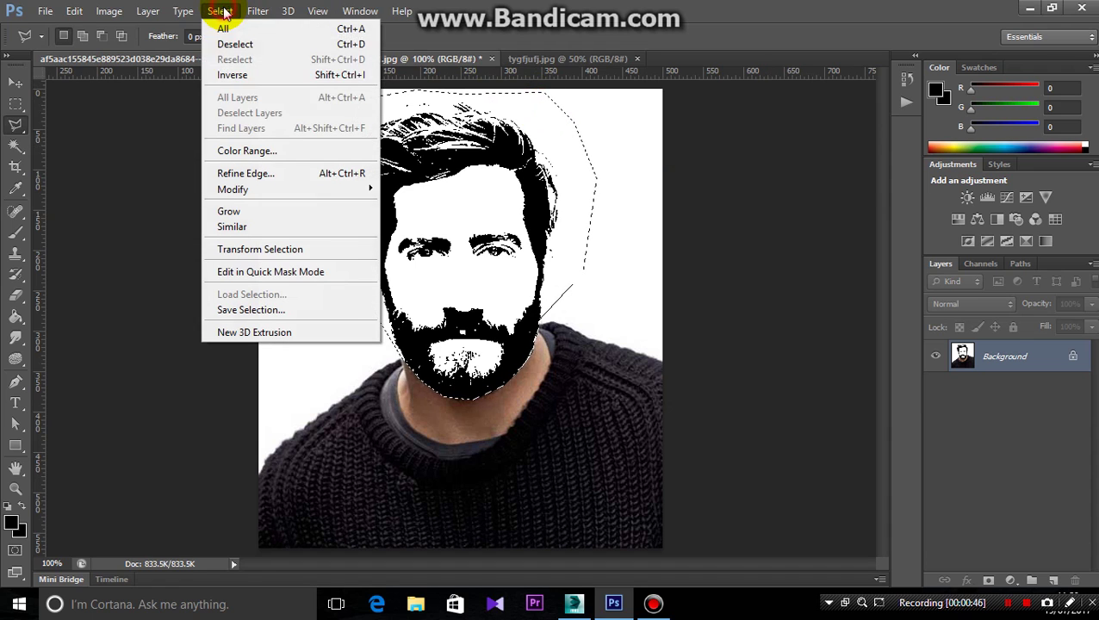
click(282, 159)
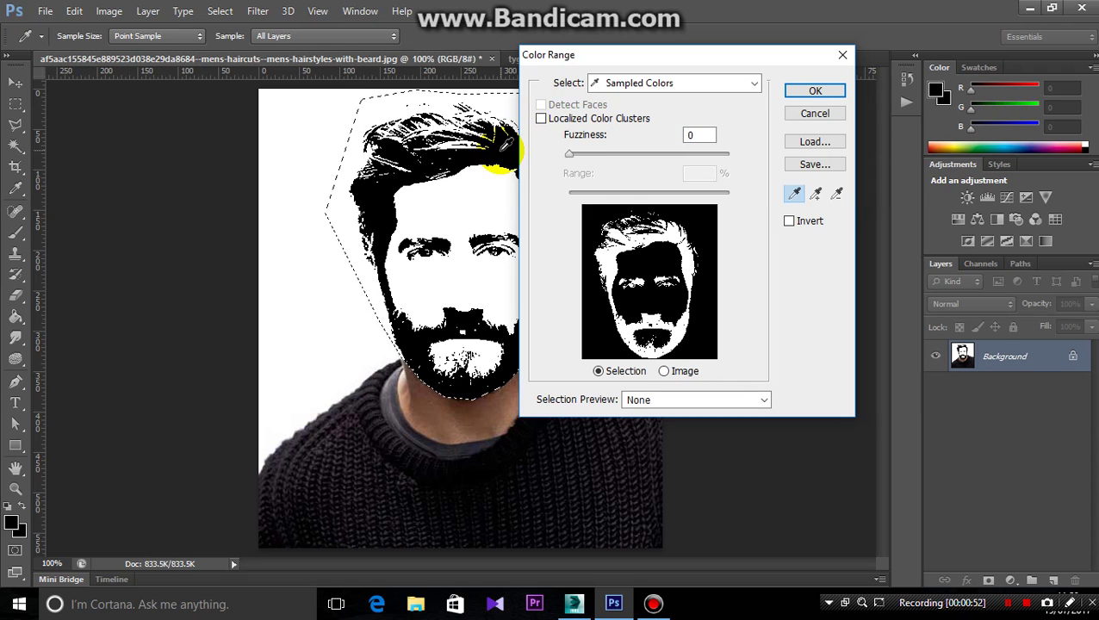
click(491, 148)
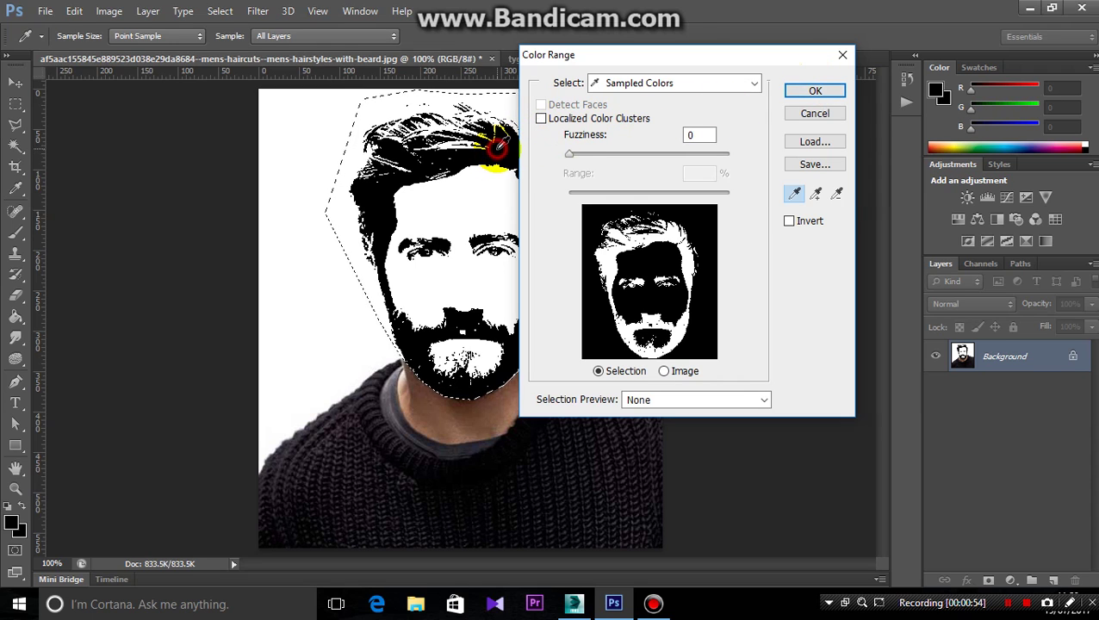
click(798, 92)
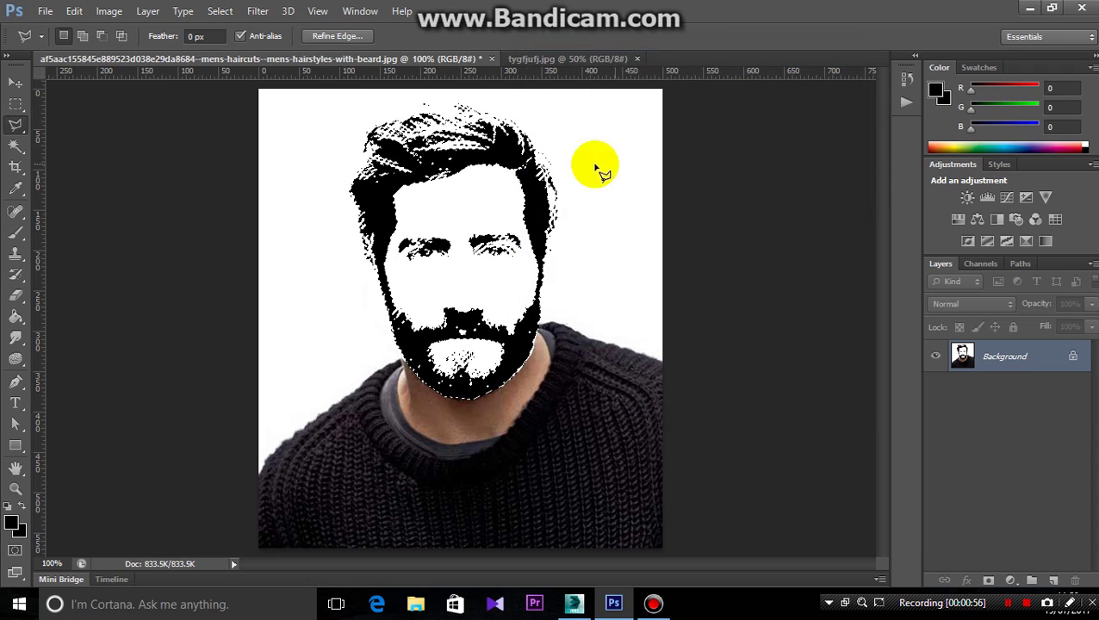
click(40, 11)
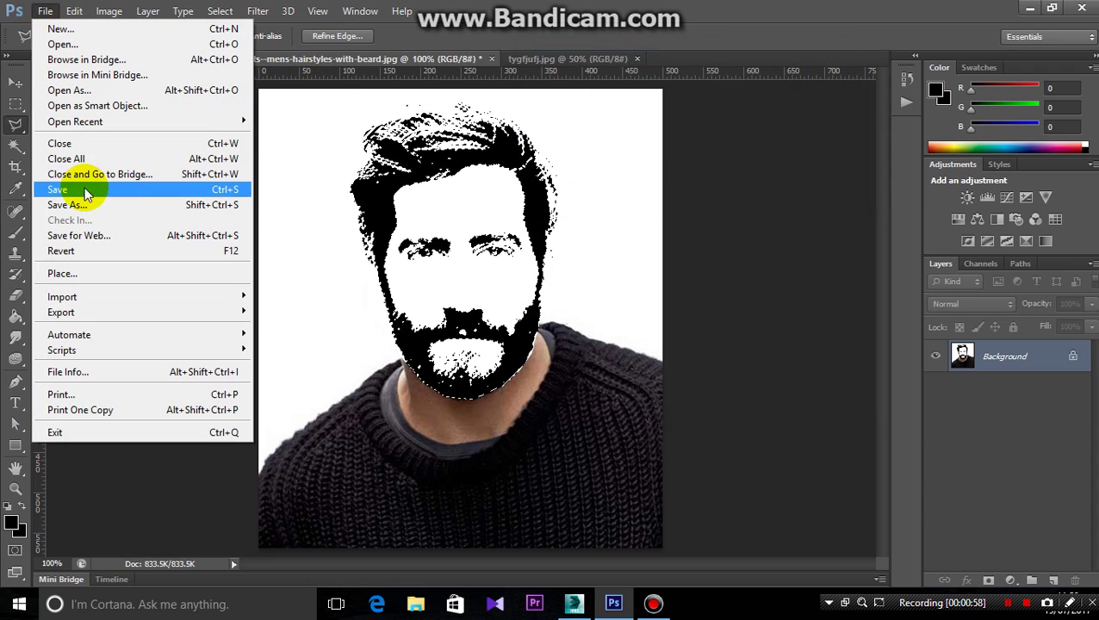
Create a new 1440×900 px white document named 'face logo'.
click(89, 37)
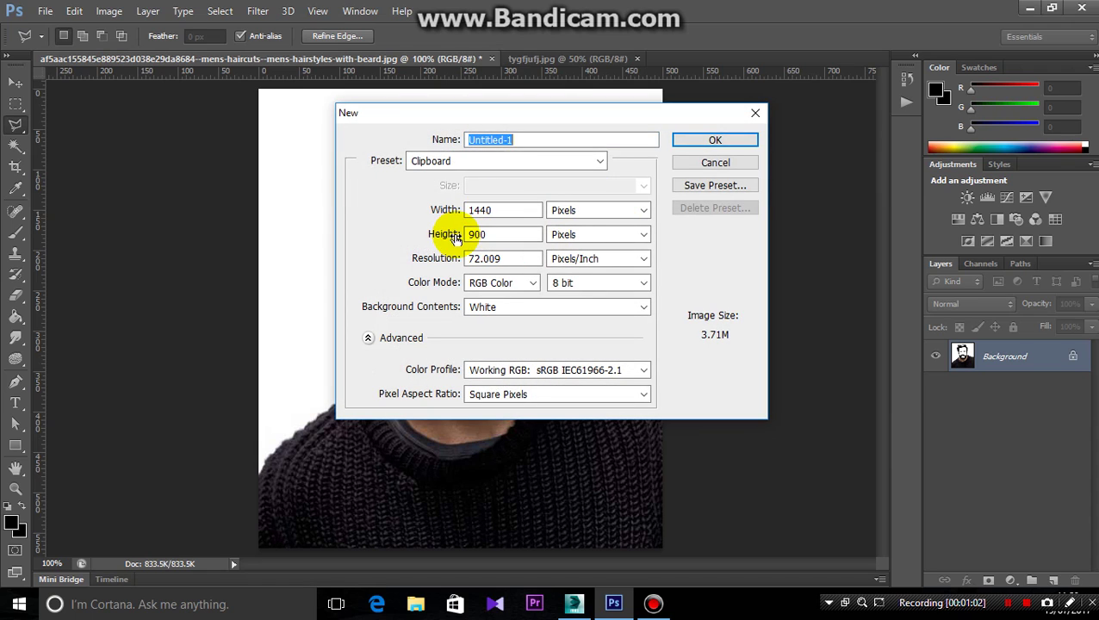
drag(523, 140, 454, 145)
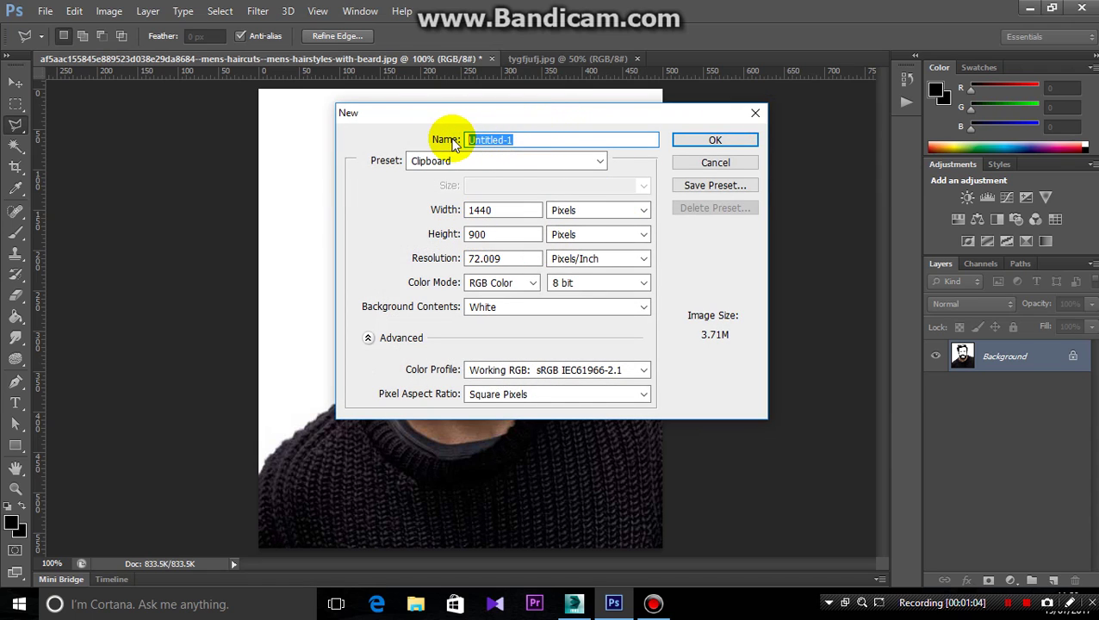
text(face logo)
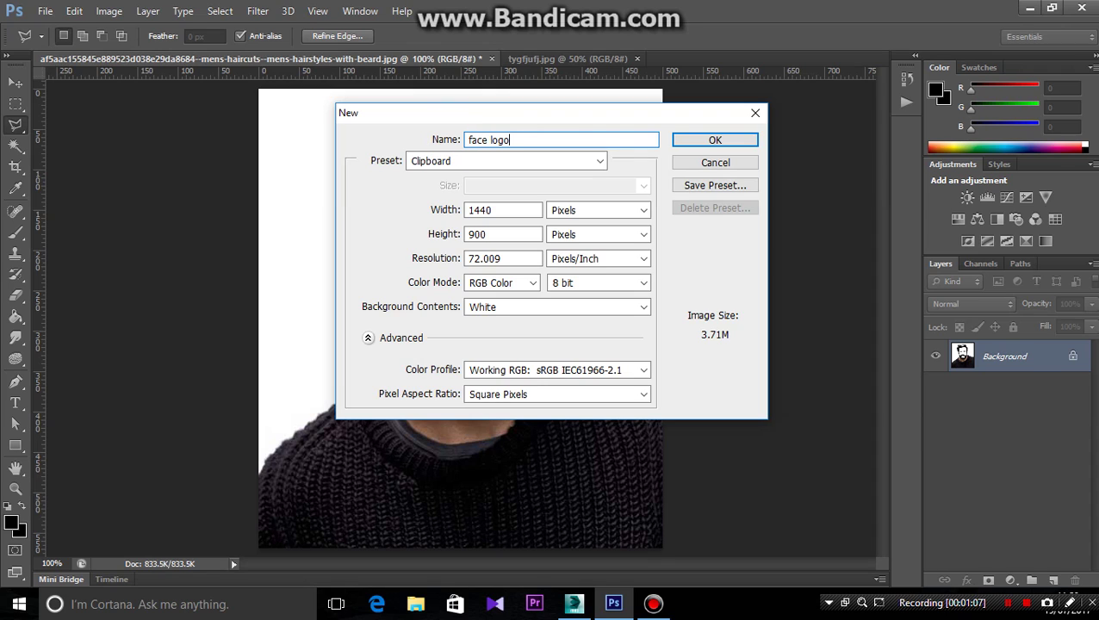
click(700, 142)
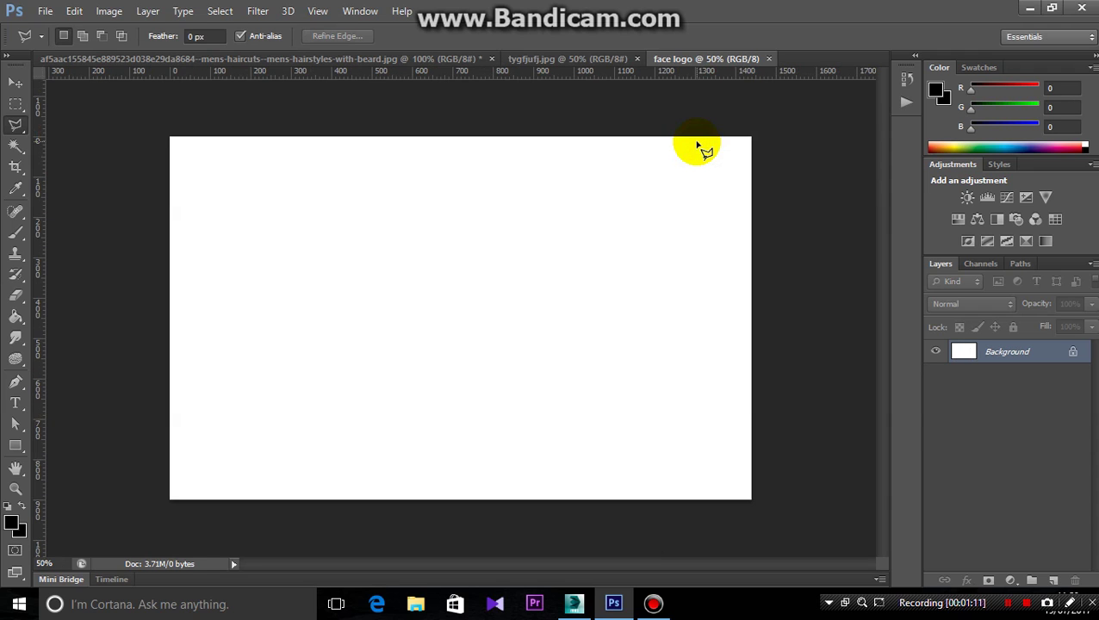
Drag the threshold face into 'face logo' and centre it vertically and horizontally.
click(276, 60)
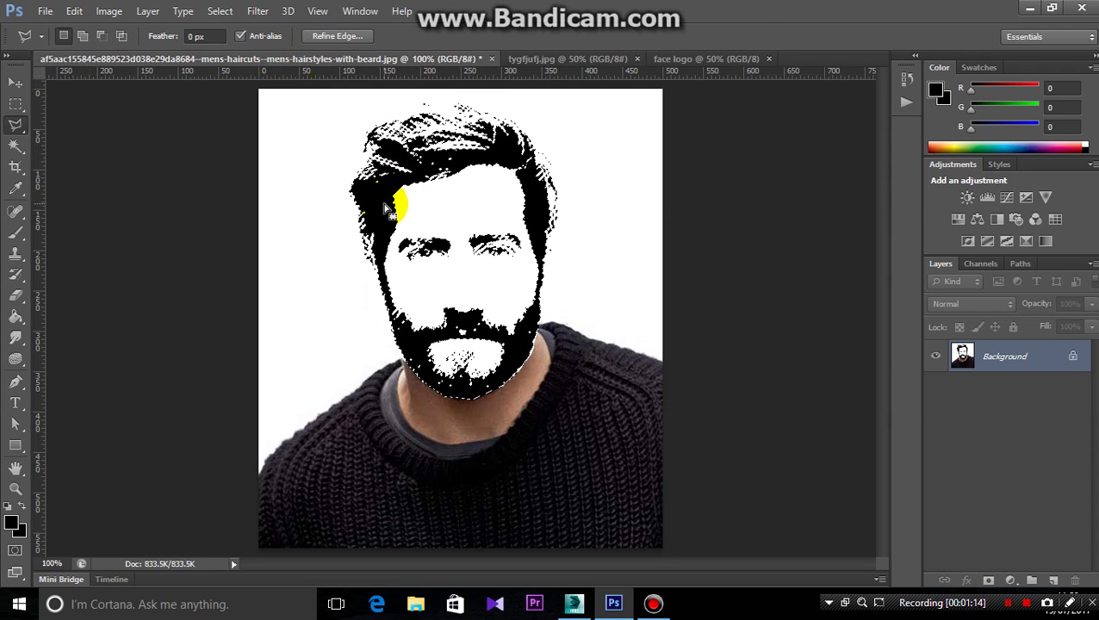
click(15, 82)
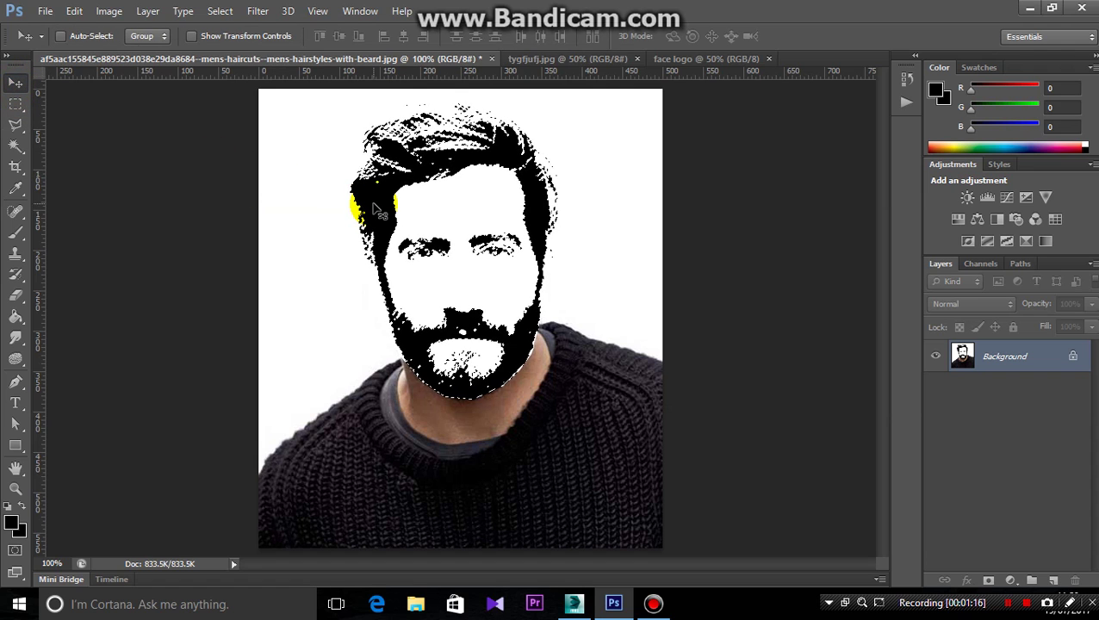
mouse_move(370, 205)
mouse_down()
mouse_move(562, 129)
mouse_move(455, 261)
mouse_up()
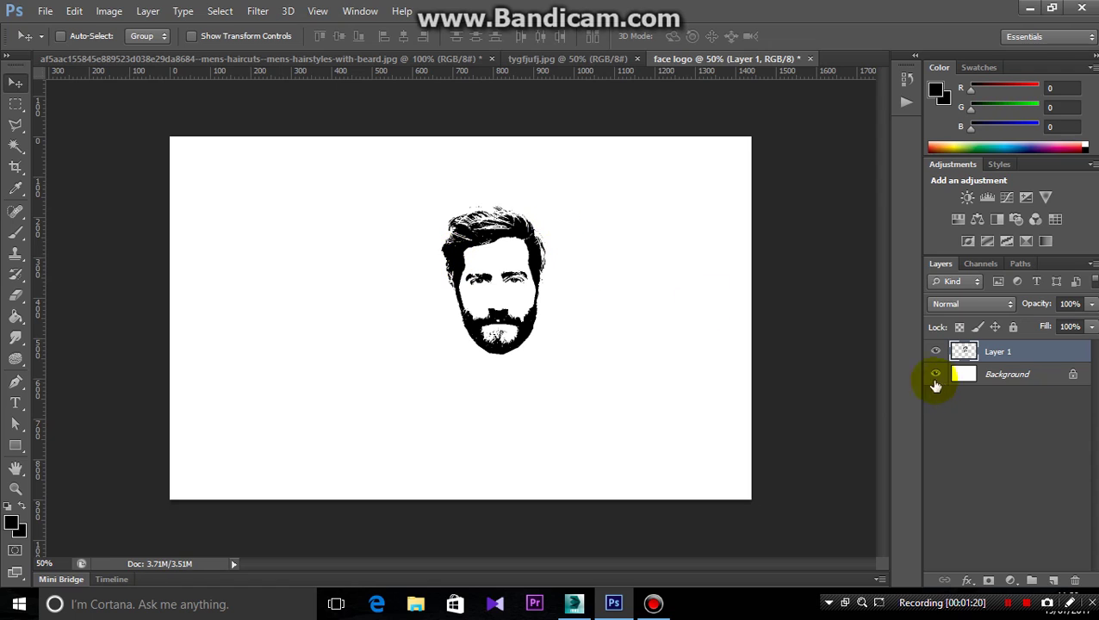
drag(935, 380, 965, 375)
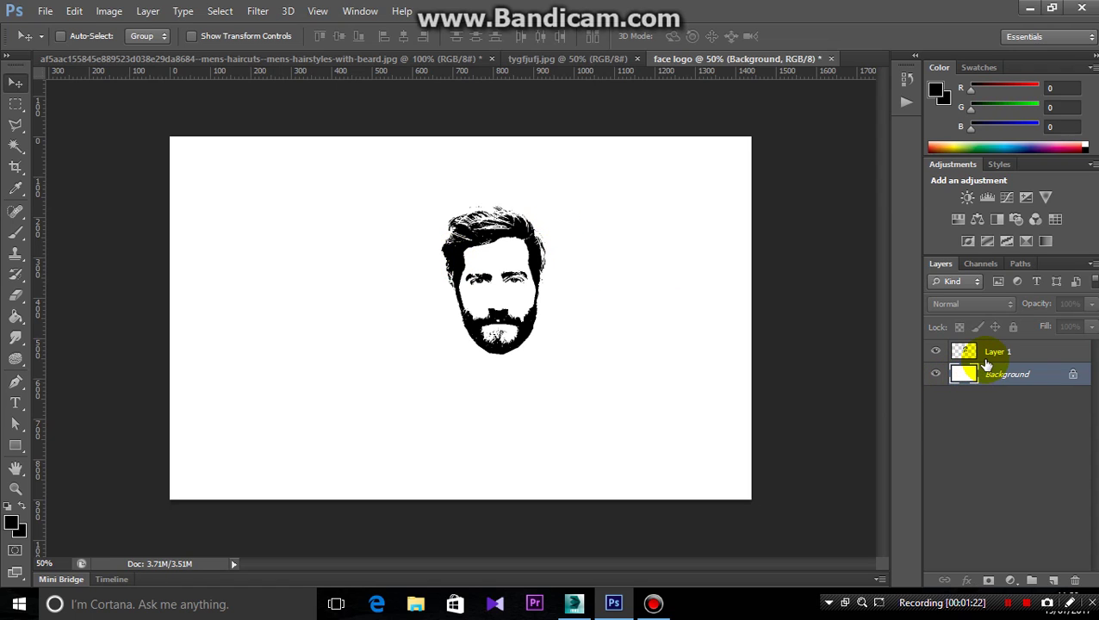
click(993, 360)
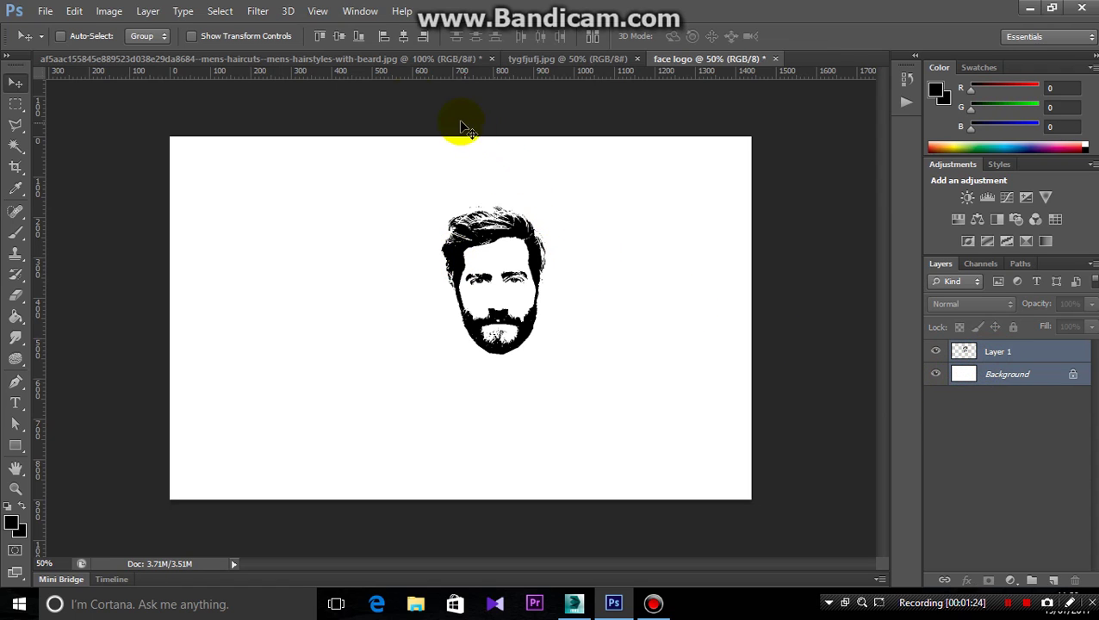
click(339, 37)
click(403, 36)
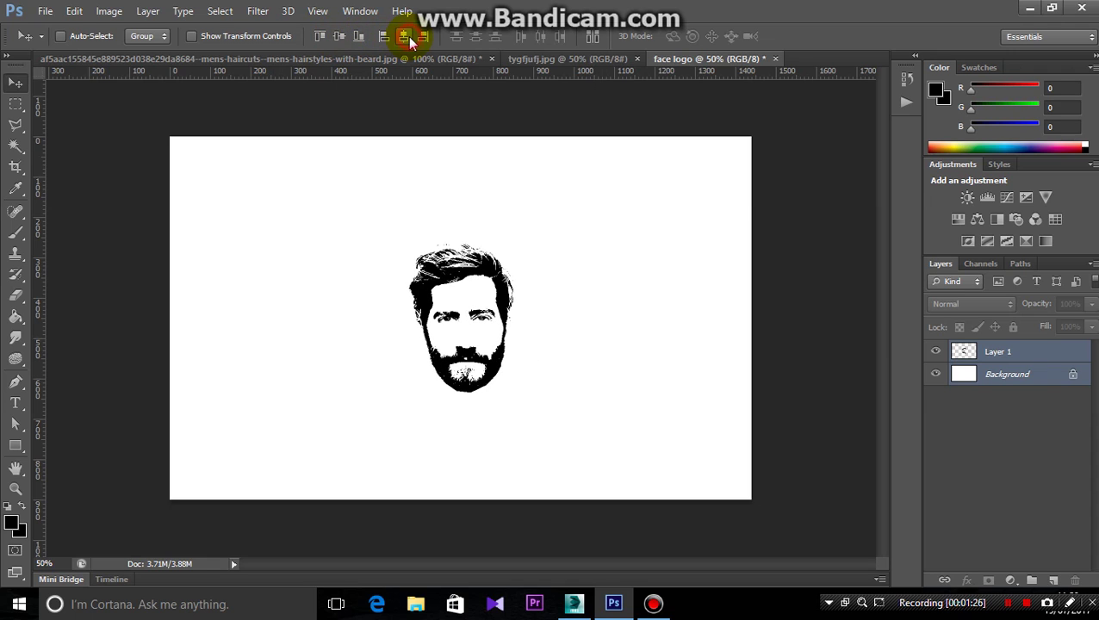
Convert the face layer (Layer 1) to a Smart Object.
click(995, 360)
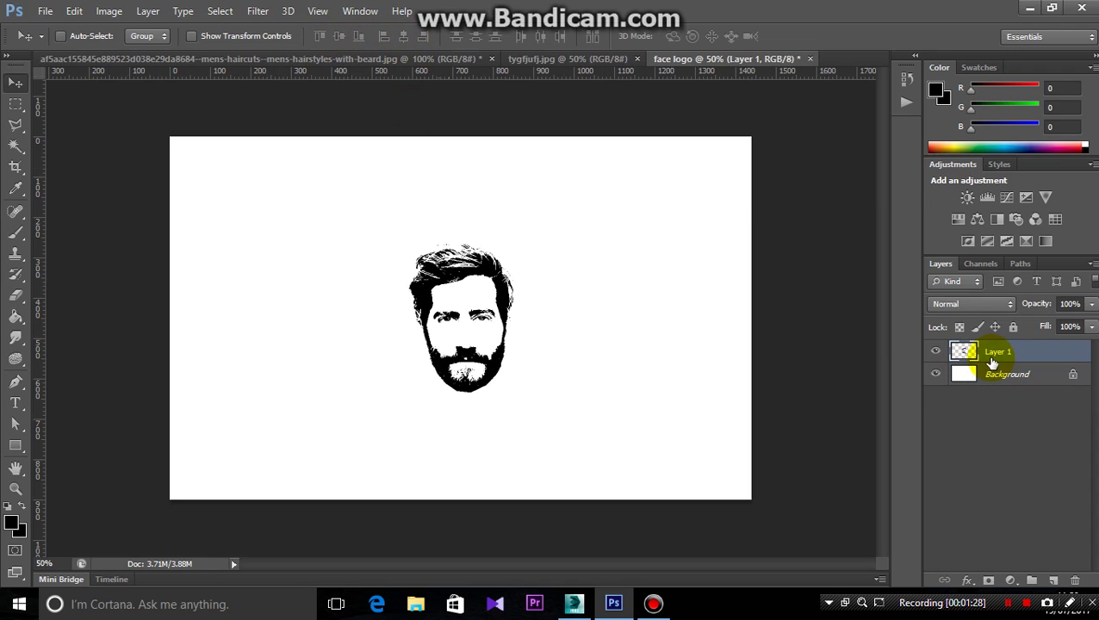
right_click(993, 360)
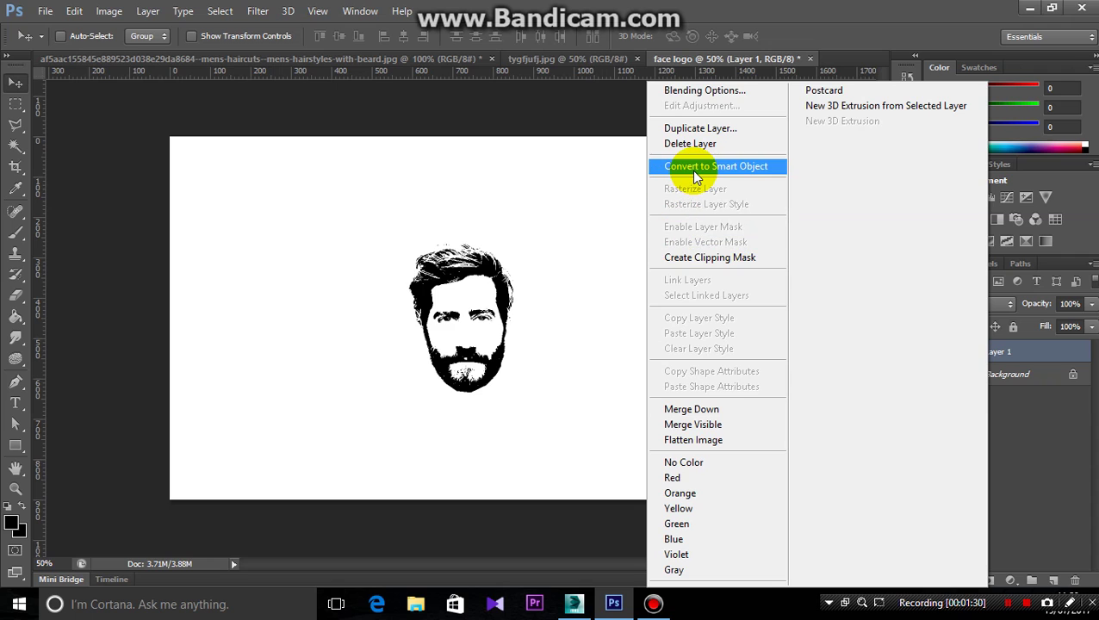
click(696, 166)
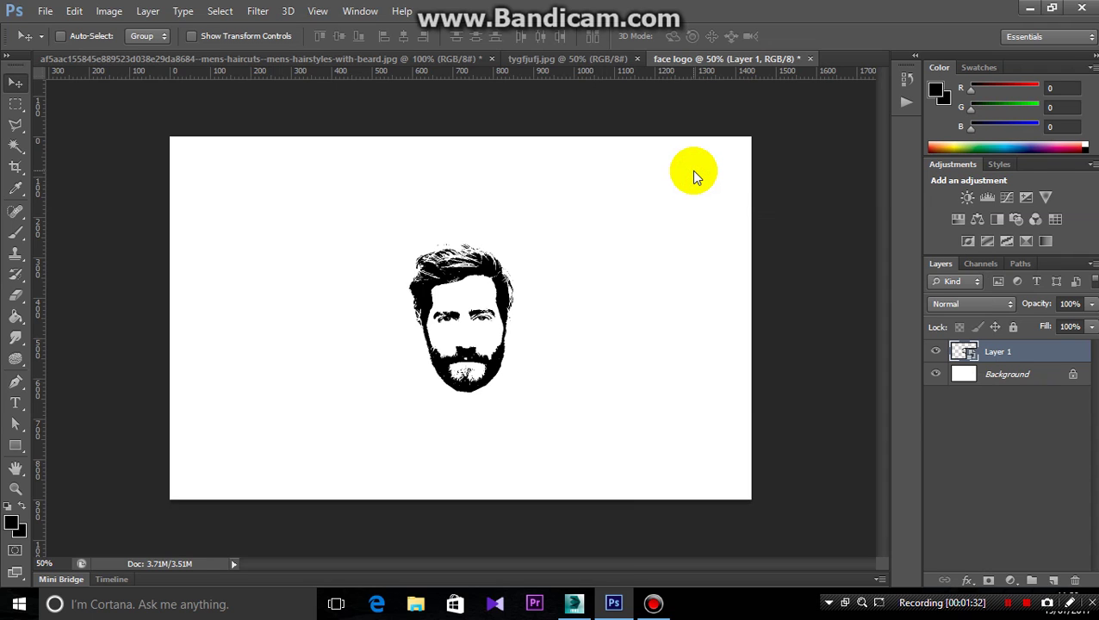
Free-transform the face to about 163%, then nudge it up twice with Shift+Up.
click(74, 10)
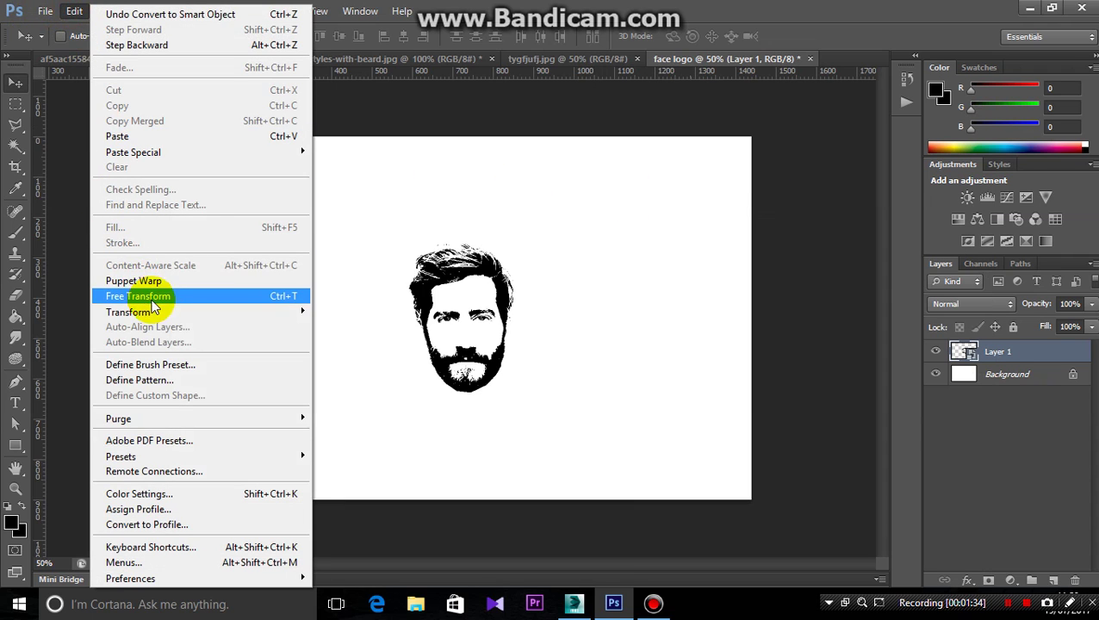
click(361, 331)
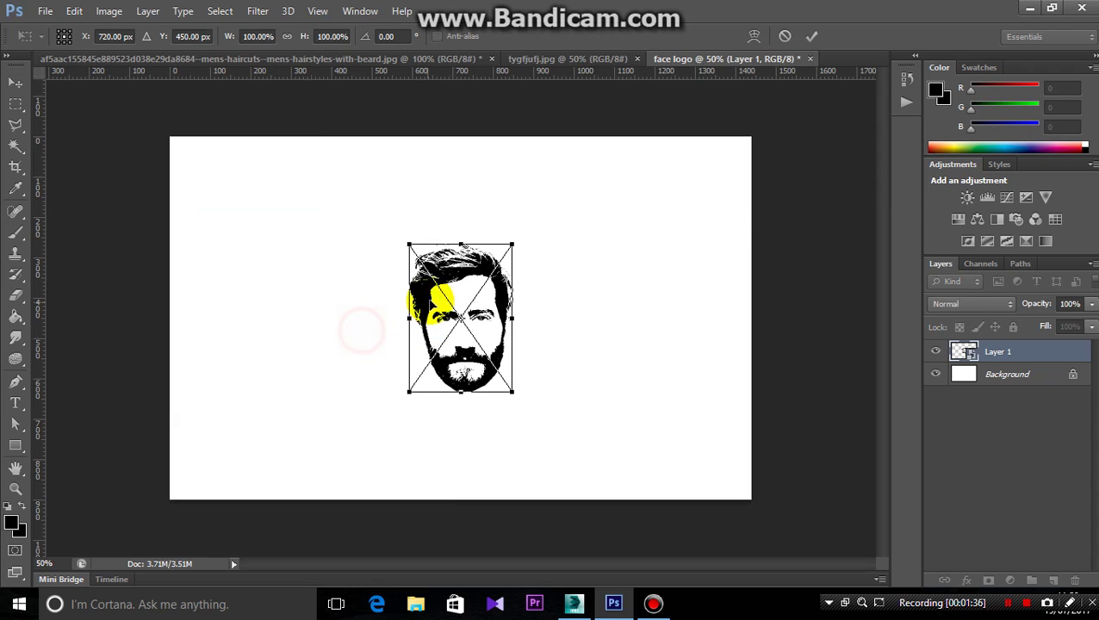
drag(513, 247, 548, 193)
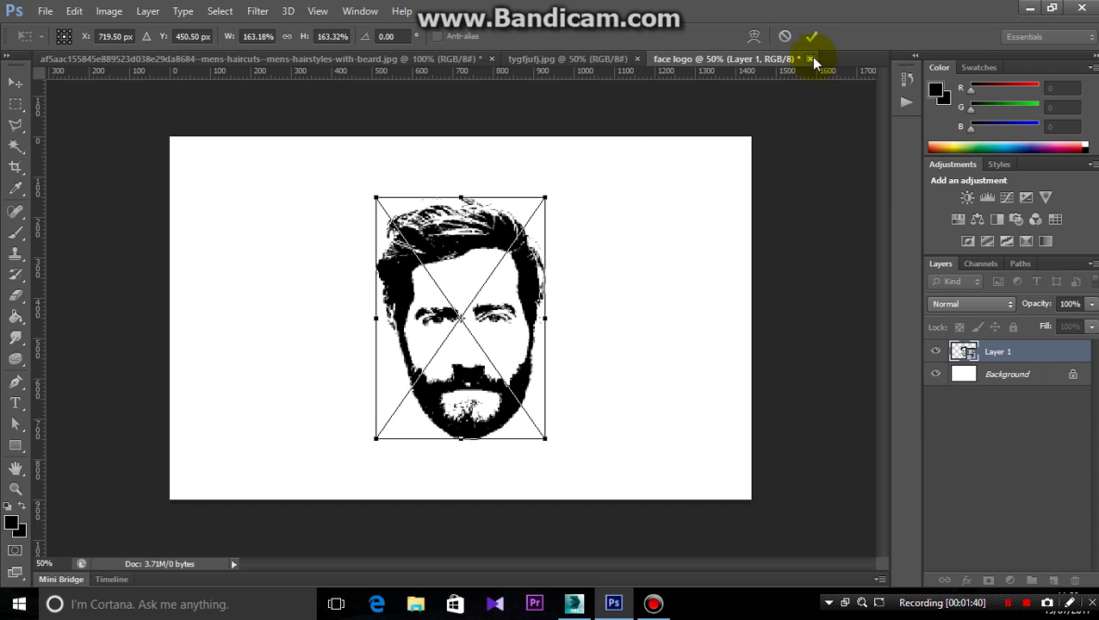
click(812, 36)
click(14, 86)
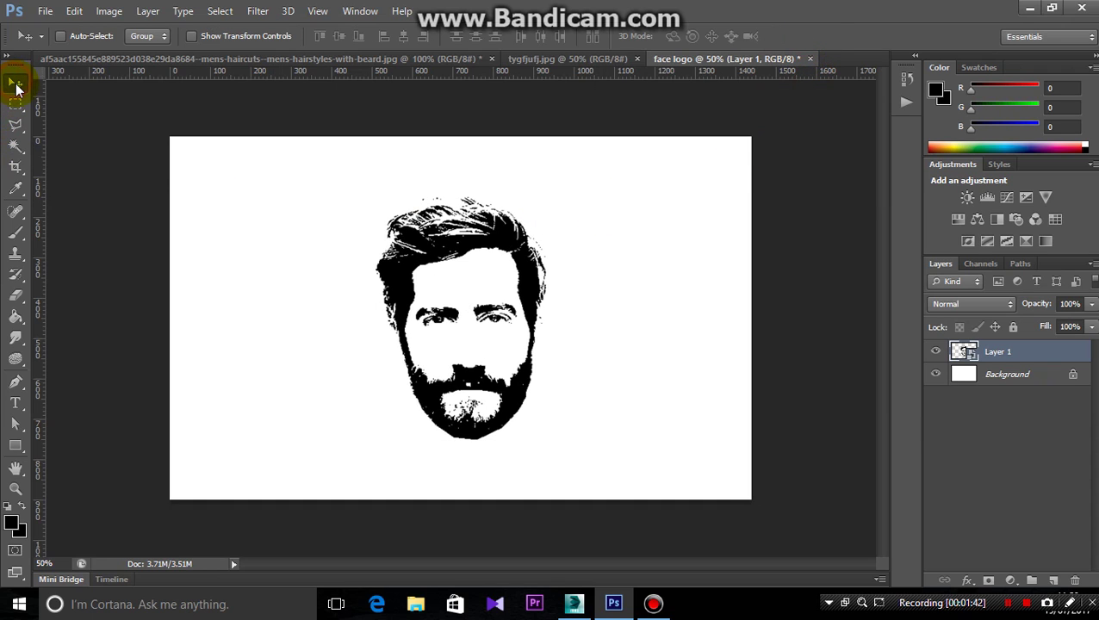
key(shift+Up)
key(shift+Up)
key(shift+Up)
key(shift+Up)
key(shift+Up)
key(shift+Up)
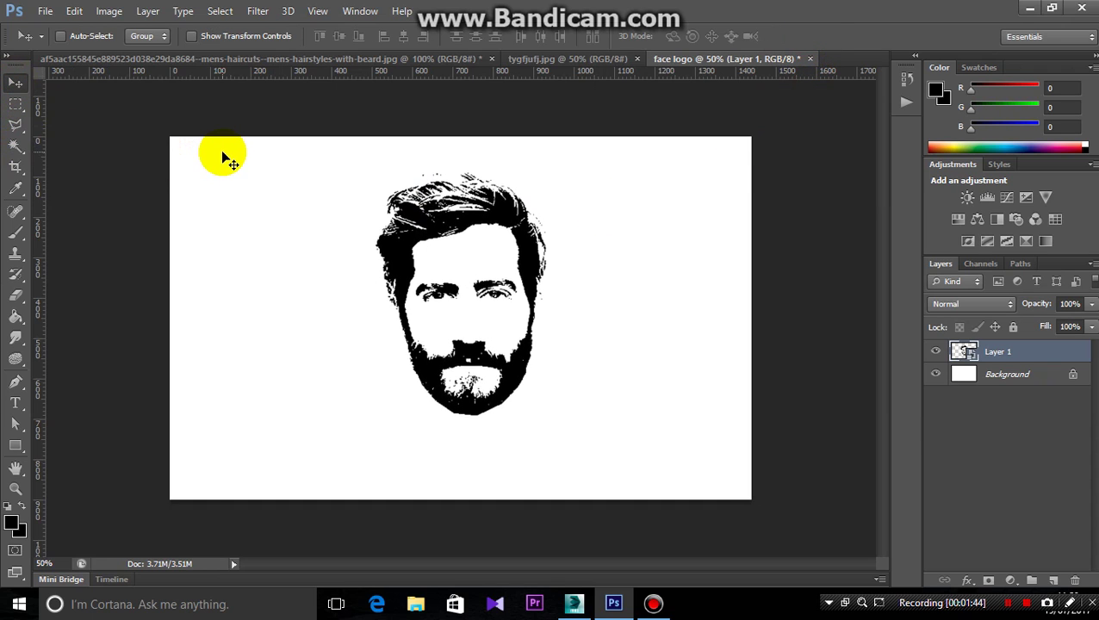
key(shift+Up)
key(shift+Up)
key(shift+Up)
key(shift+Up)
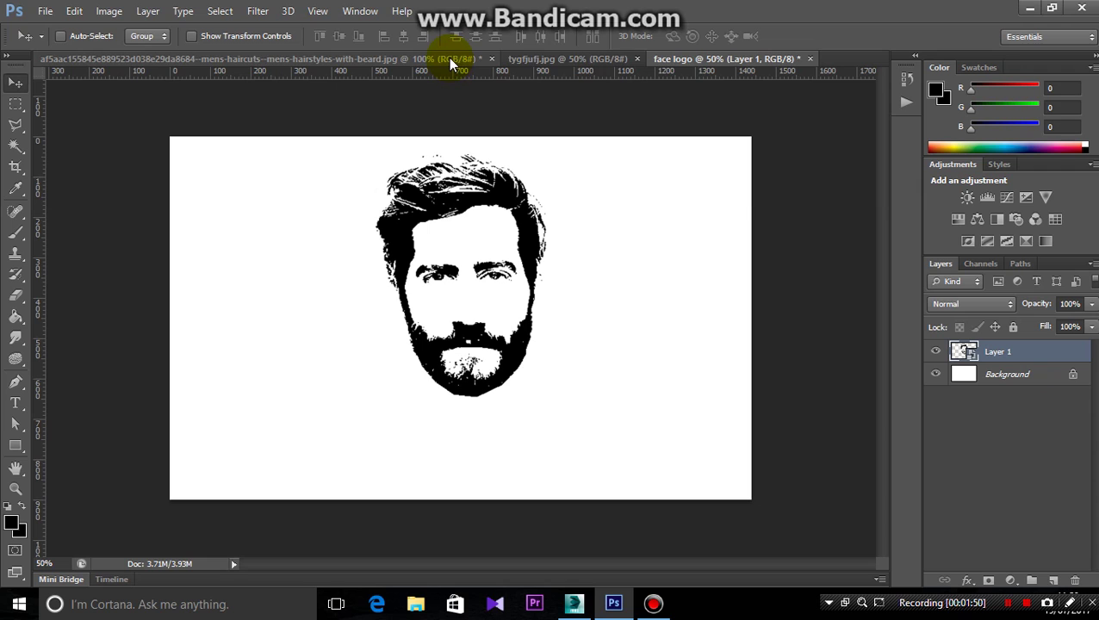
Copy all of tygfjufj.jpg and paste it into 'face logo' as Layer 2.
click(559, 59)
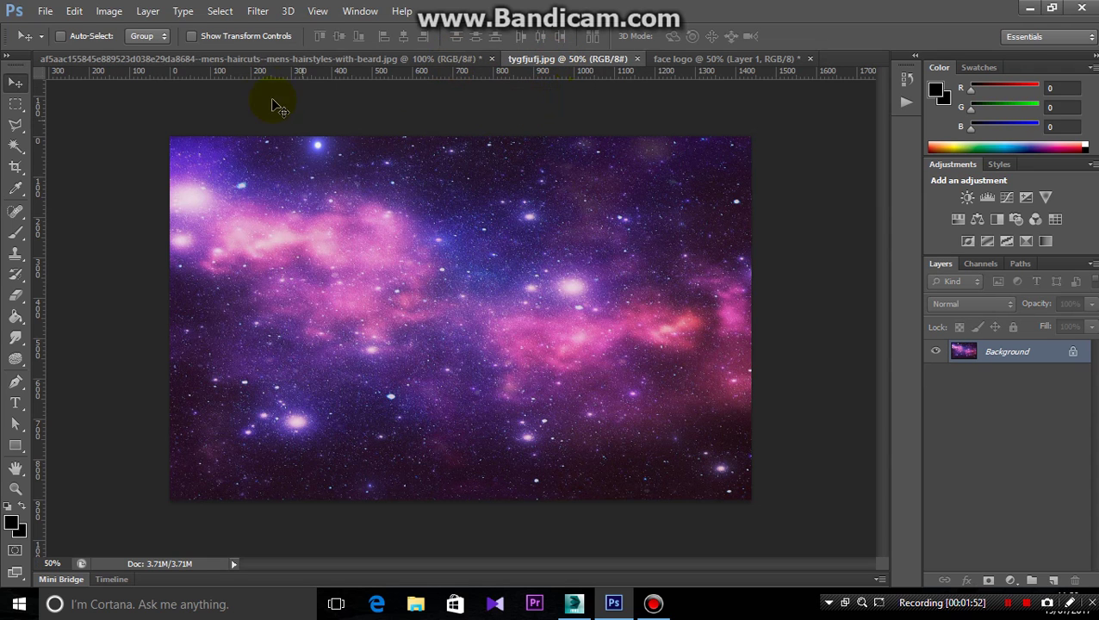
click(221, 12)
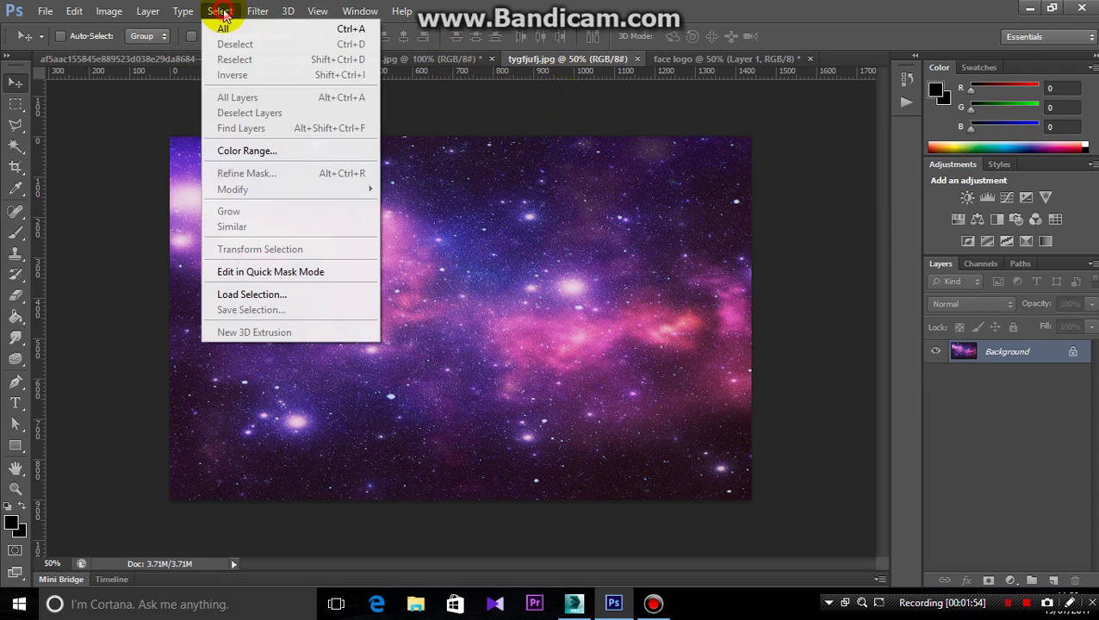
click(225, 29)
click(75, 12)
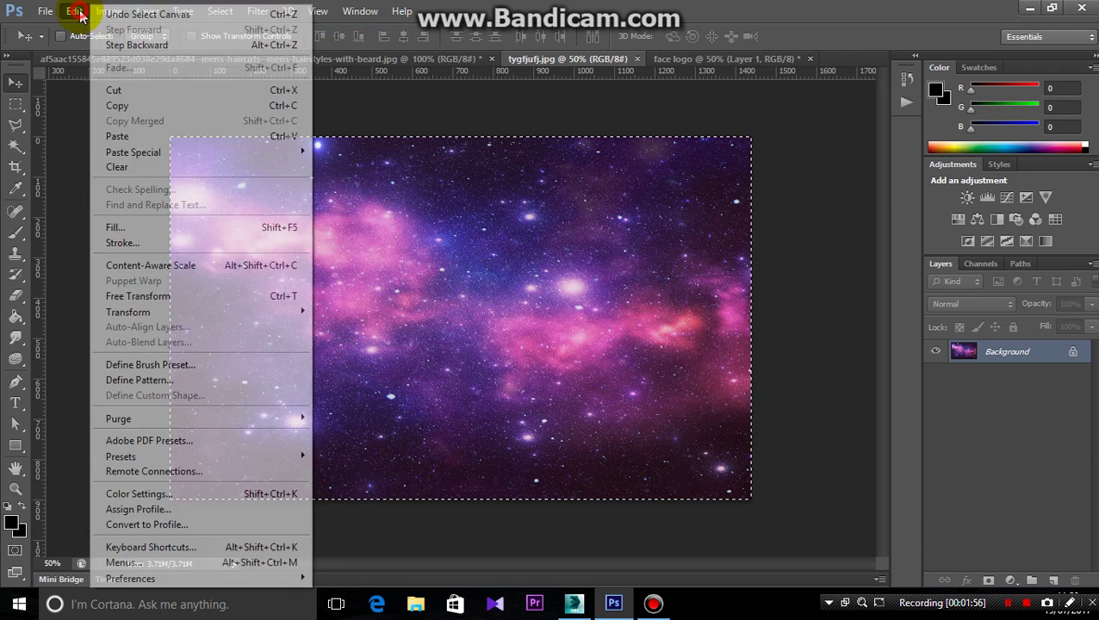
click(125, 105)
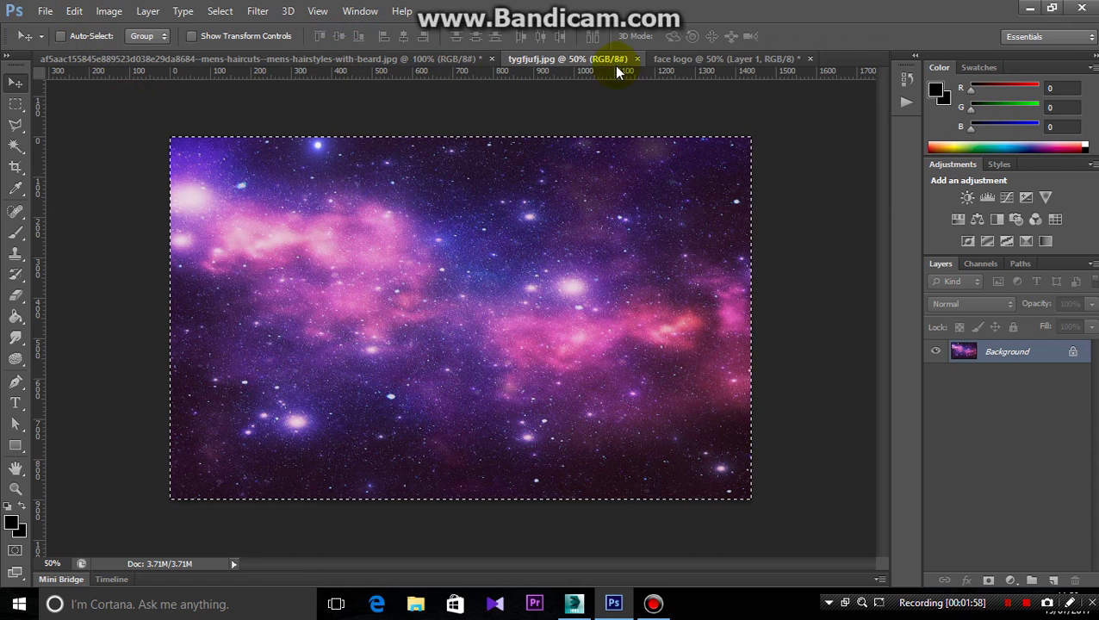
click(687, 59)
click(75, 11)
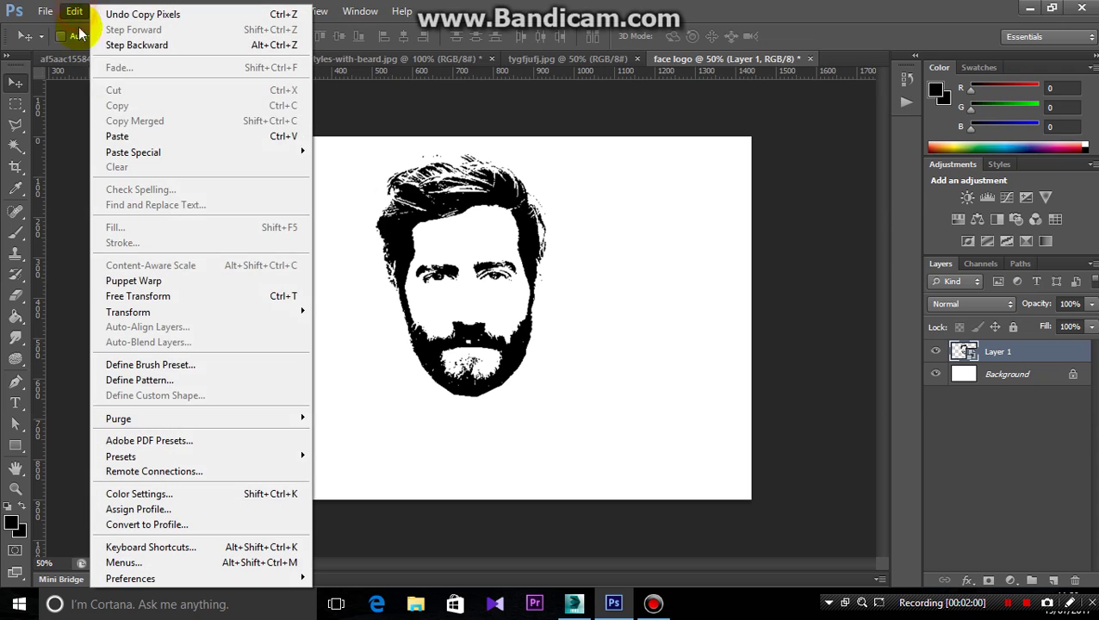
click(118, 136)
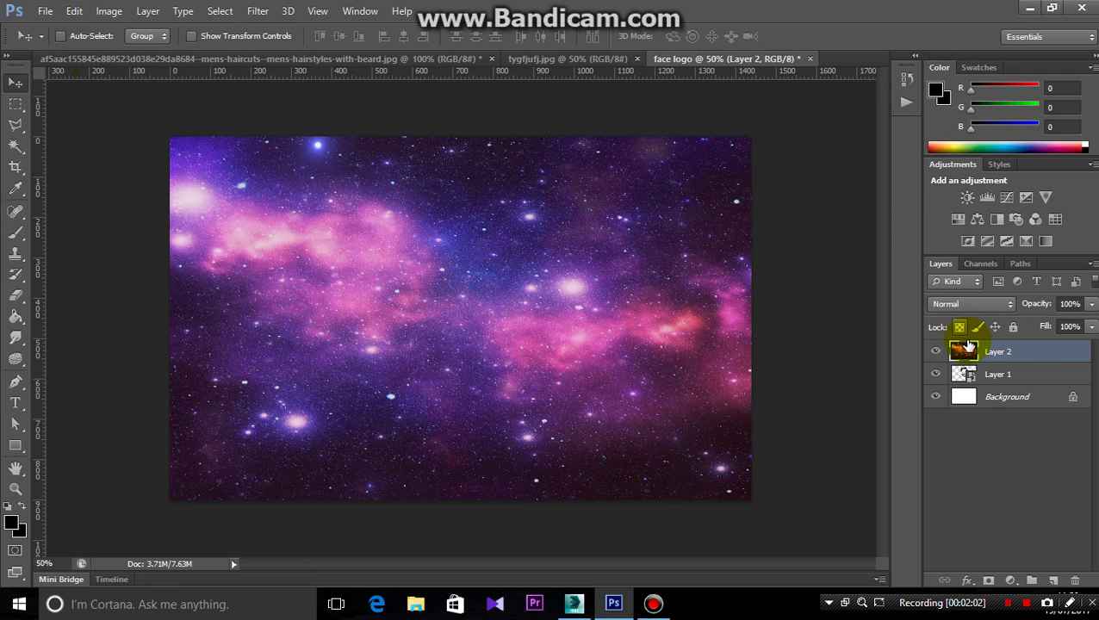
Clip the galaxy Layer 2 to the face layer and slide the texture slightly left.
right_click(971, 353)
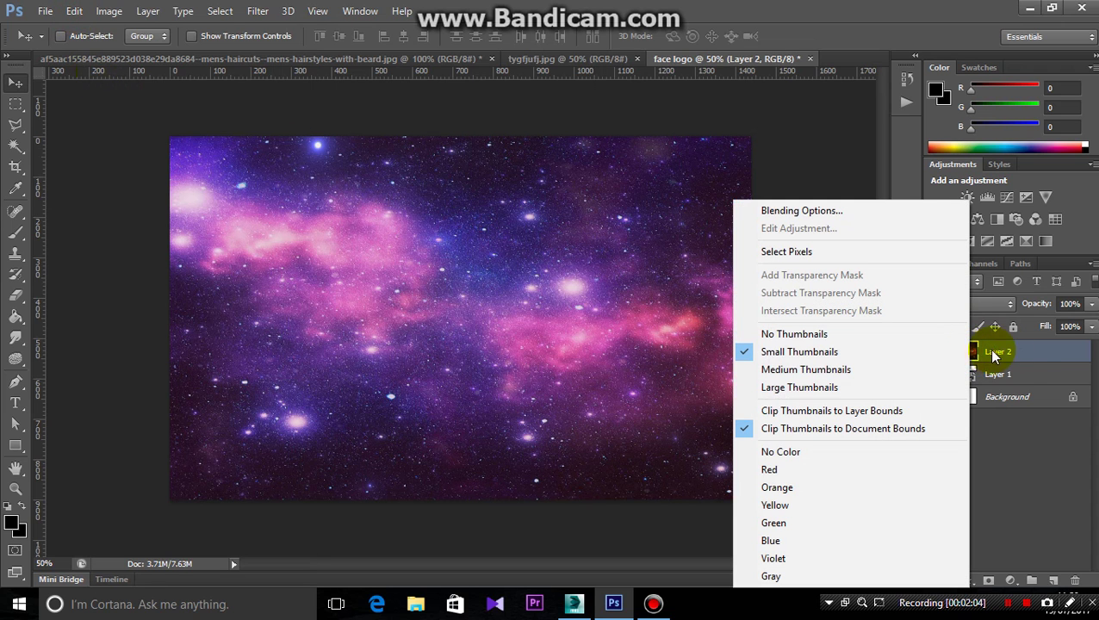
click(1028, 352)
right_click(1021, 352)
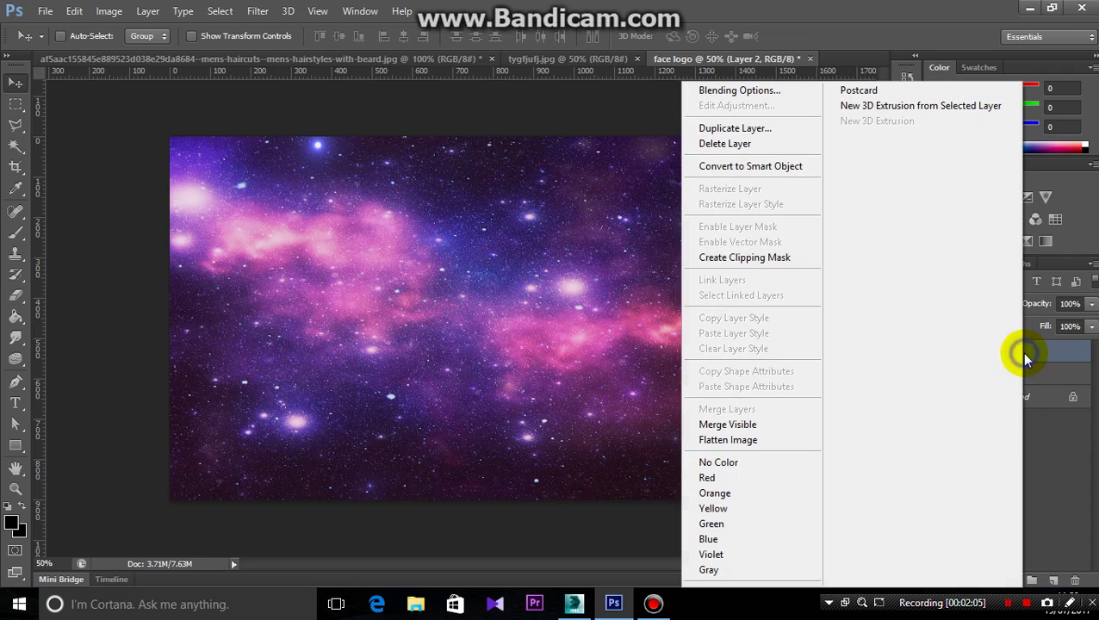
click(744, 265)
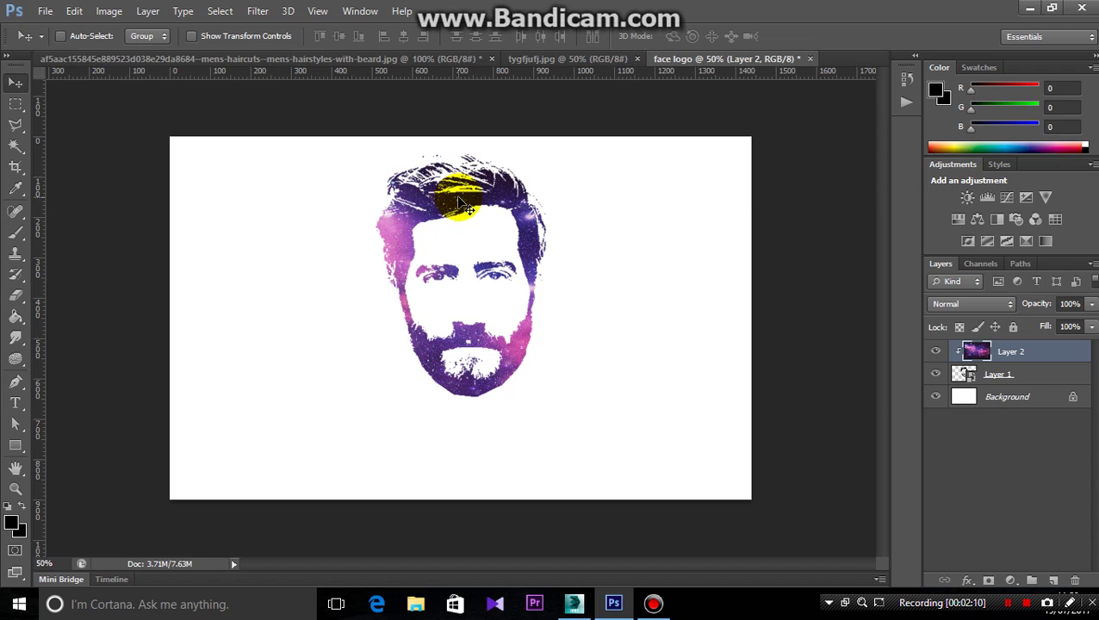
mouse_move(459, 203)
mouse_down()
mouse_move(398, 198)
mouse_move(437, 201)
mouse_up()
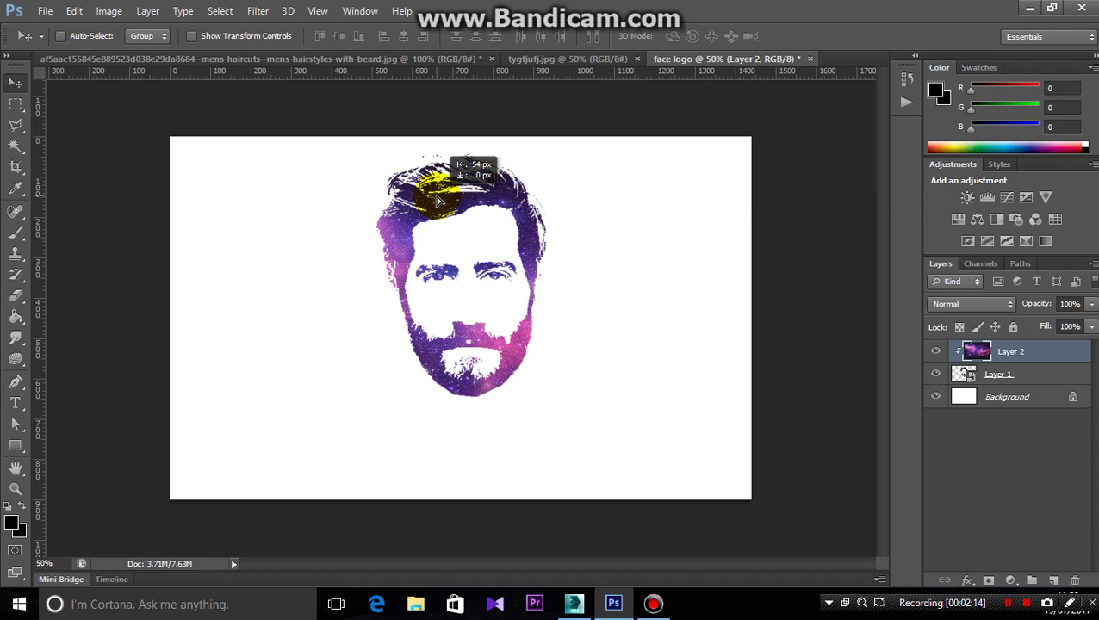
click(1007, 377)
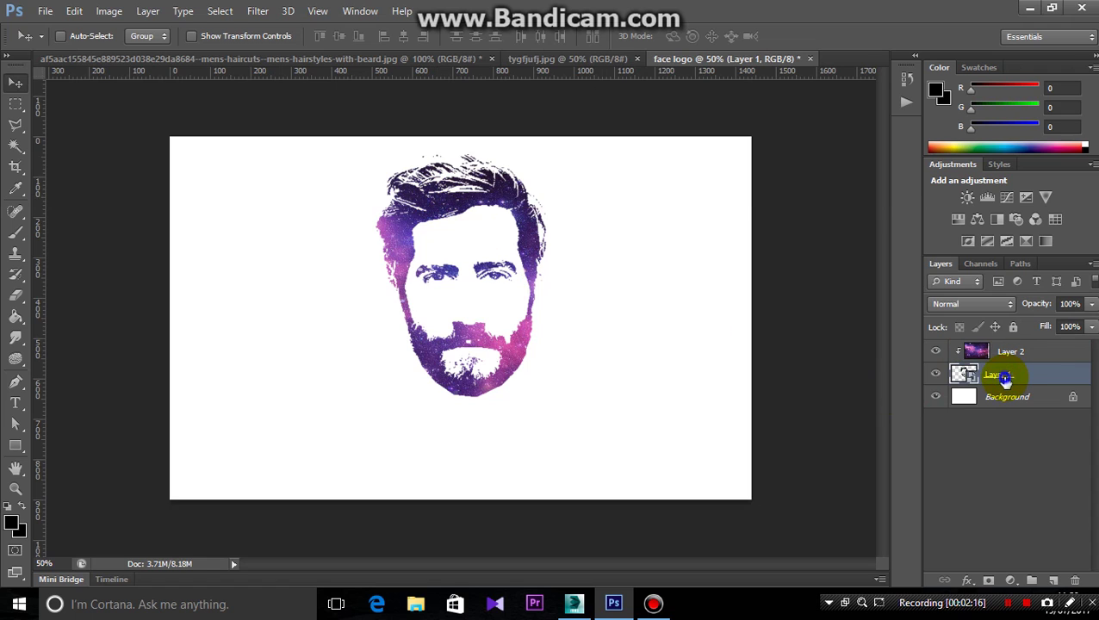
Give Layer 1 an Inner Bevel with depth 10%, size 2 px and soften 5 px.
right_click(1005, 379)
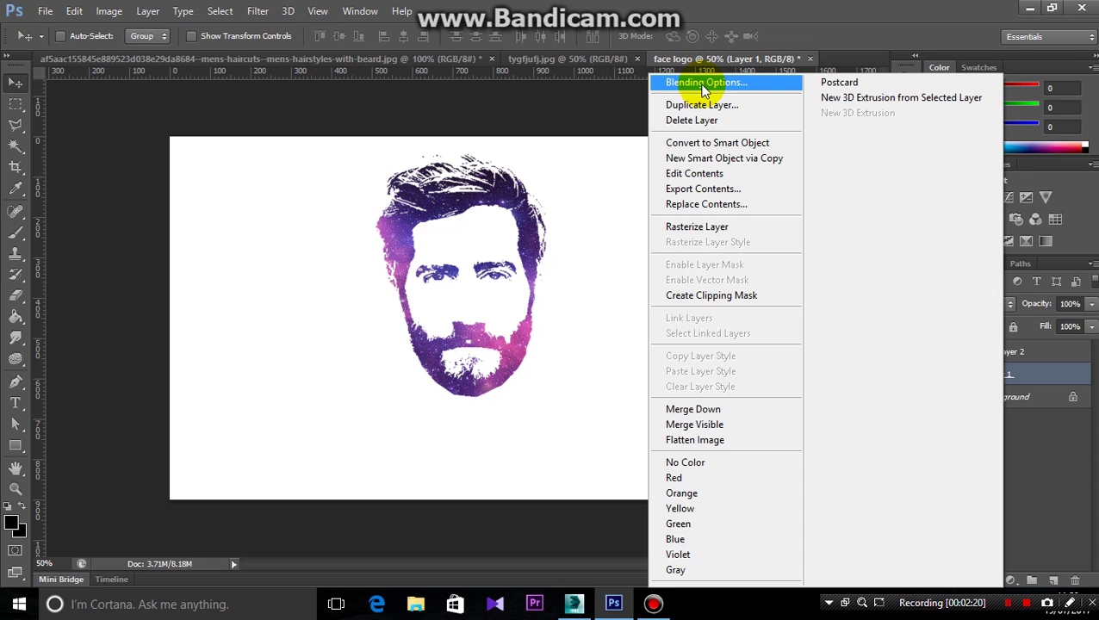
click(705, 85)
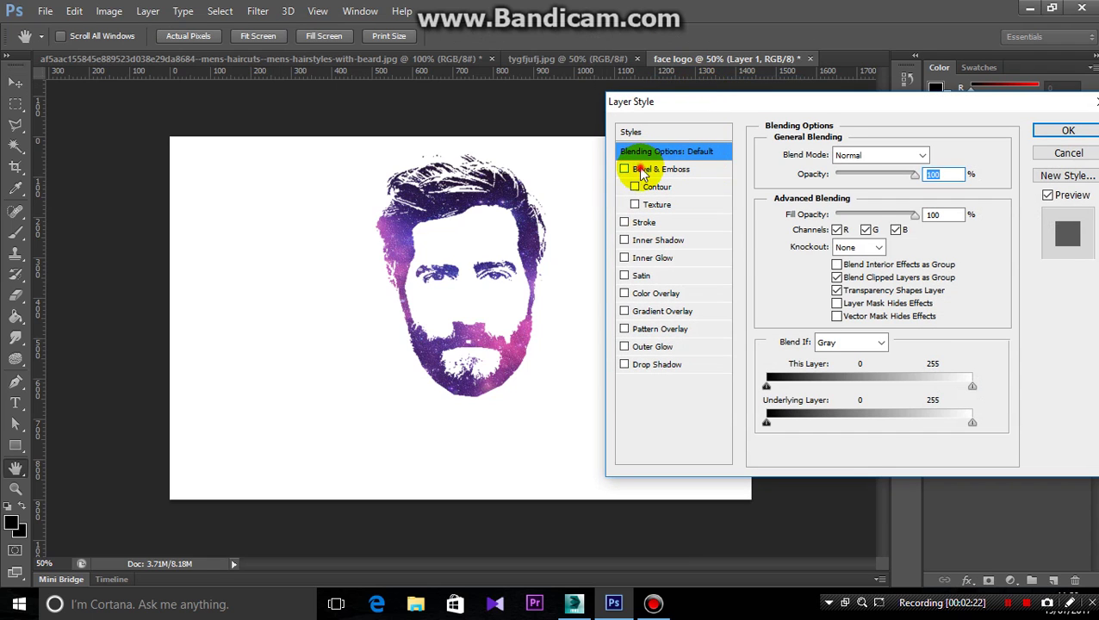
click(642, 171)
double_click(934, 196)
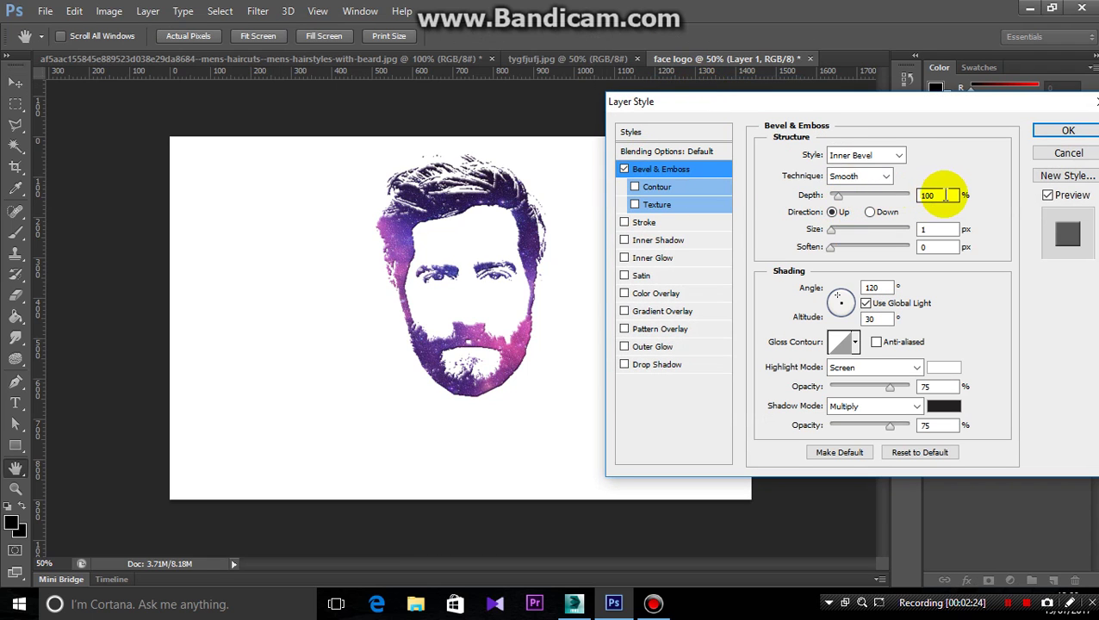
text(10)
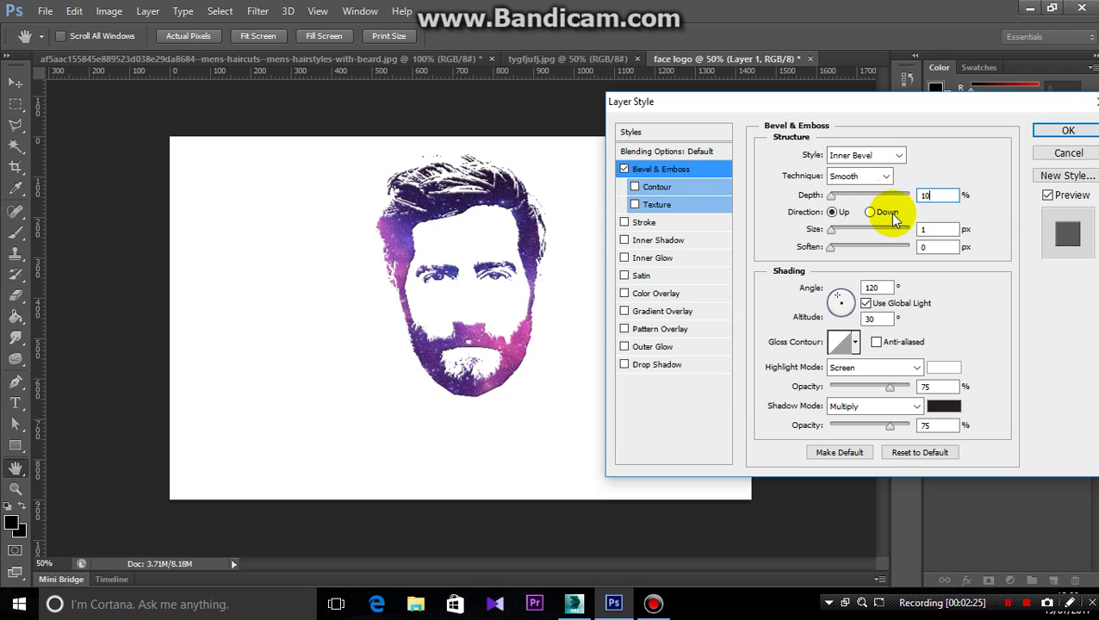
double_click(927, 230)
text(2)
double_click(923, 247)
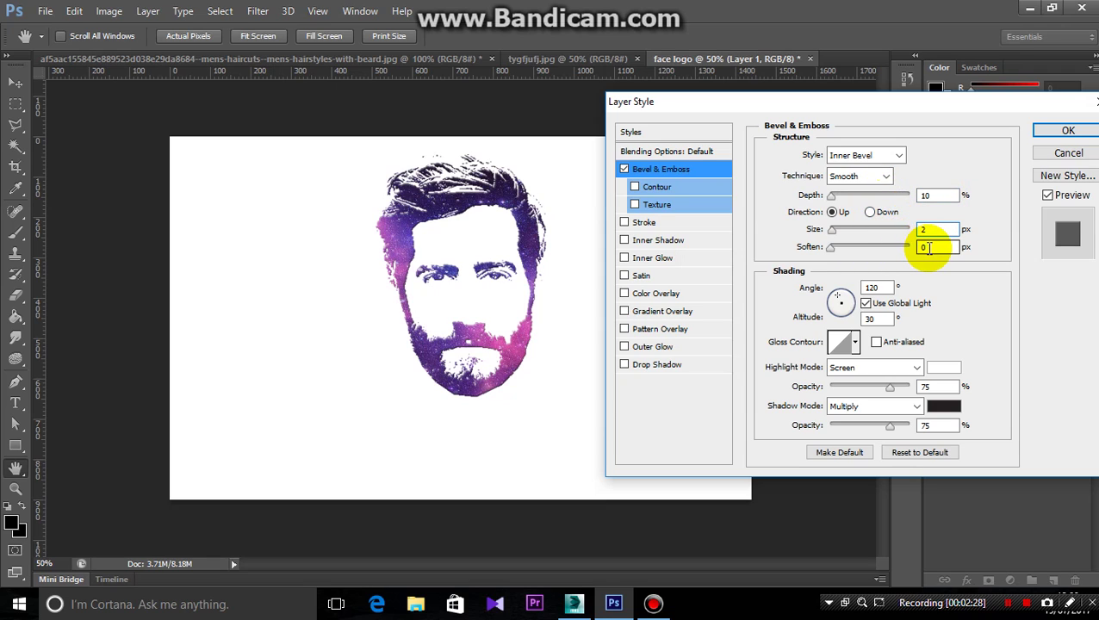
text(5)
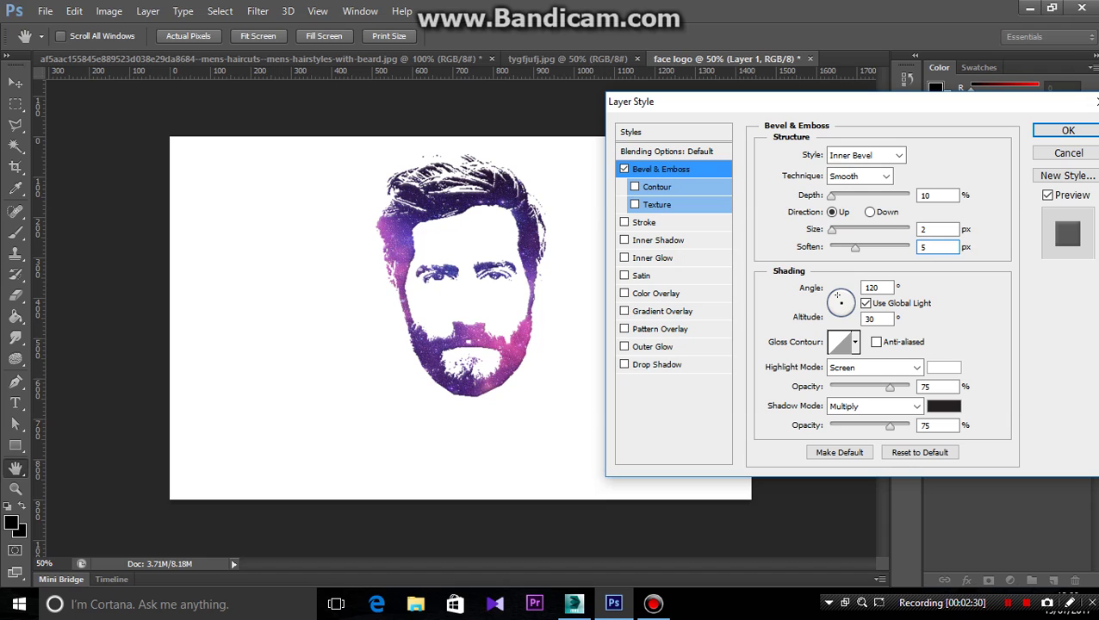
click(1044, 130)
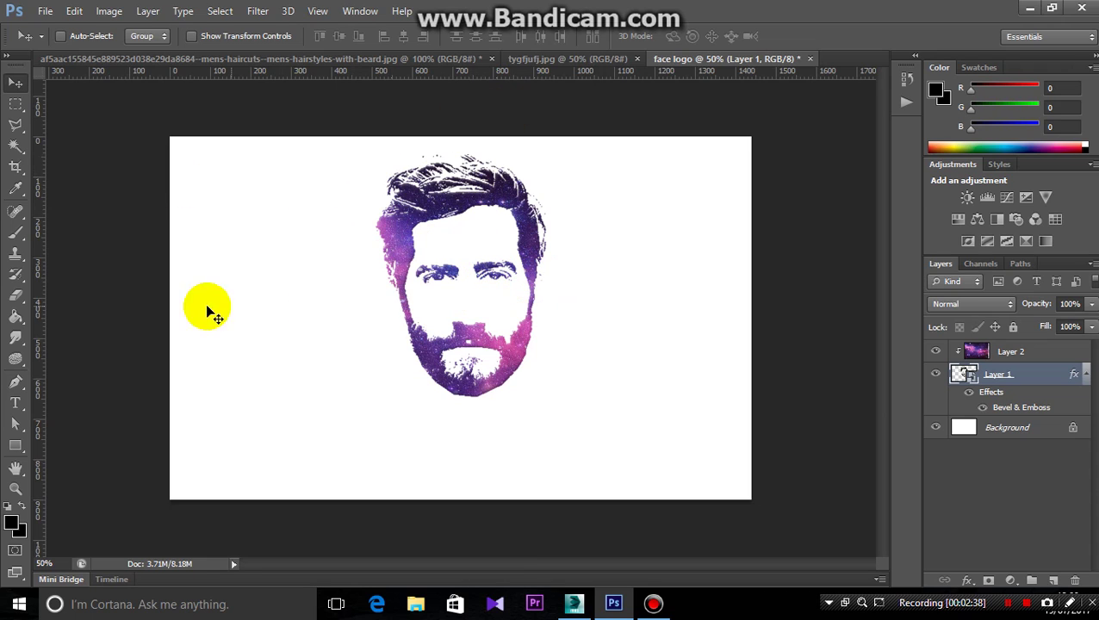
Type 'FACE LOGO' below the face on Layer 3, placed above Layer 2.
click(15, 403)
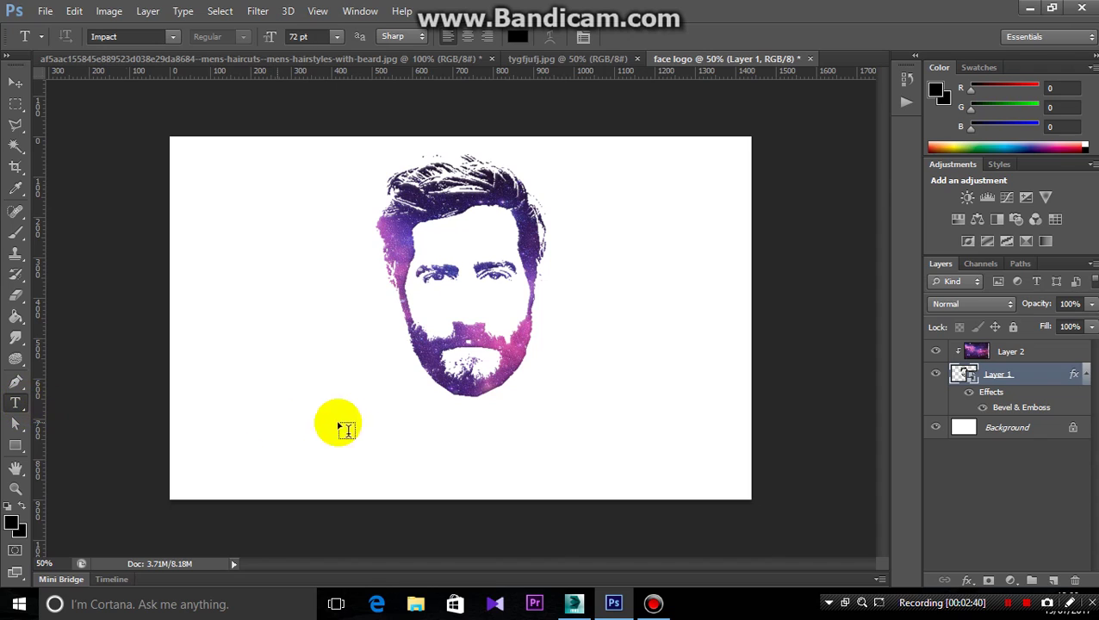
click(401, 427)
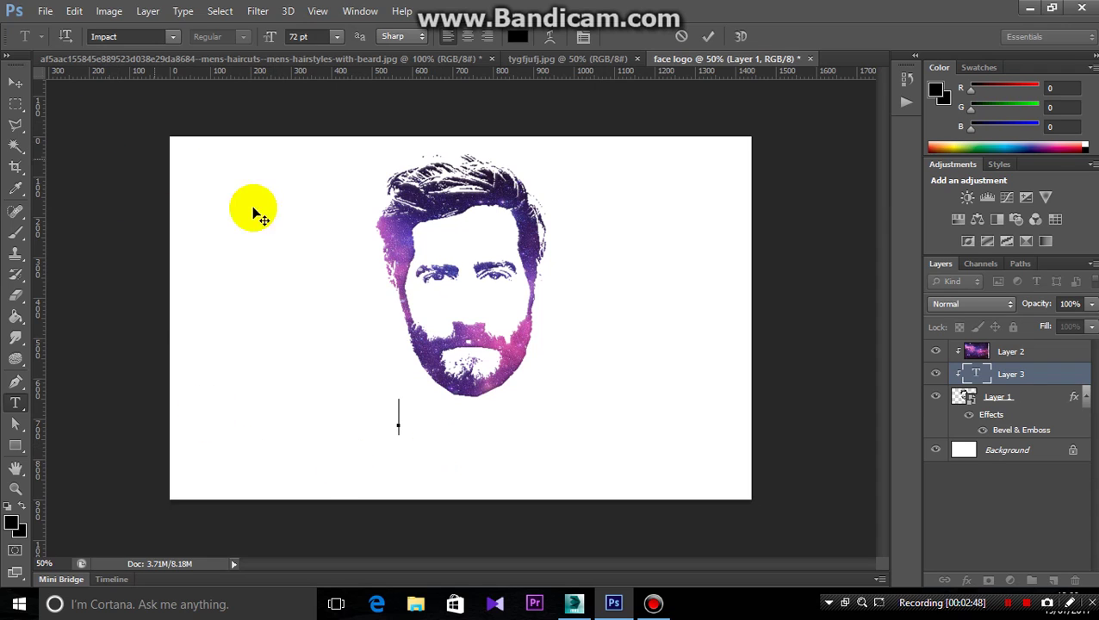
drag(993, 375, 1003, 346)
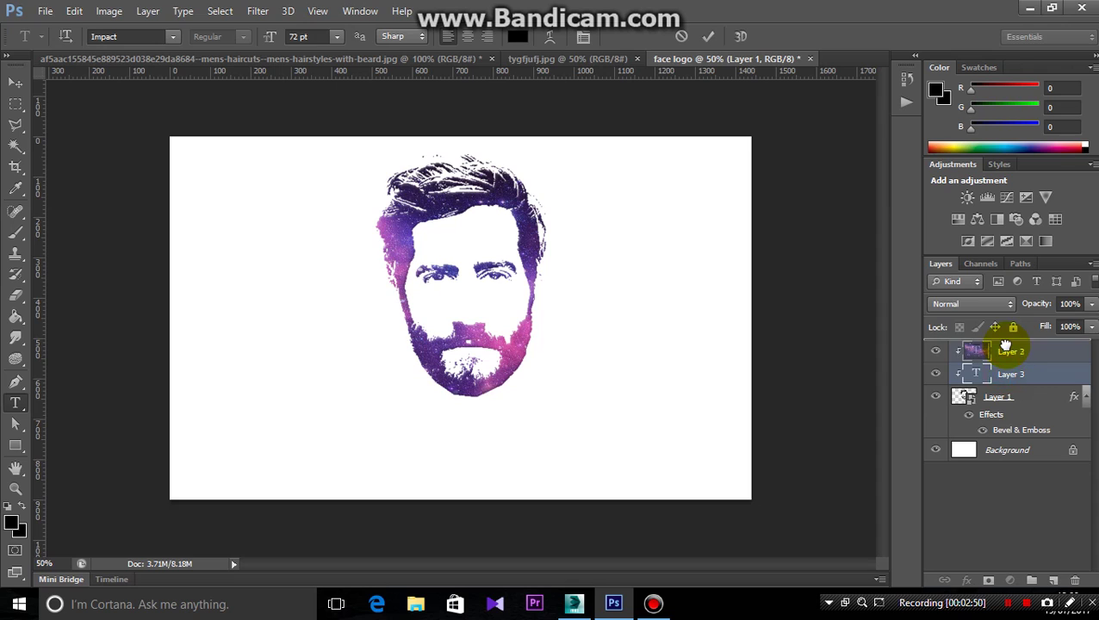
click(342, 424)
text(FACE LO)
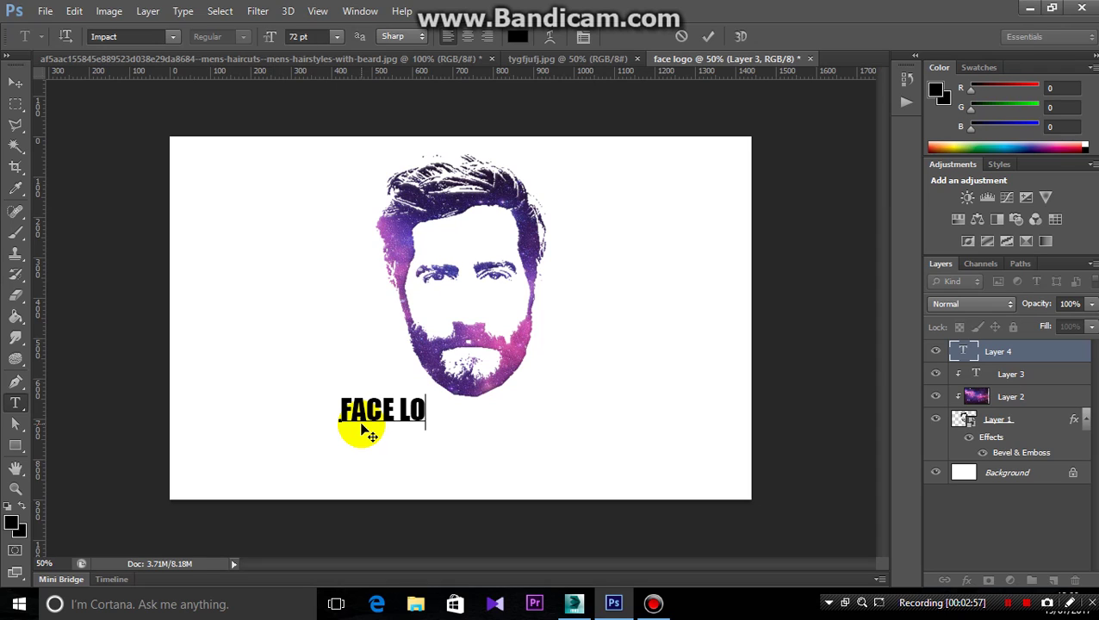
text(GO)
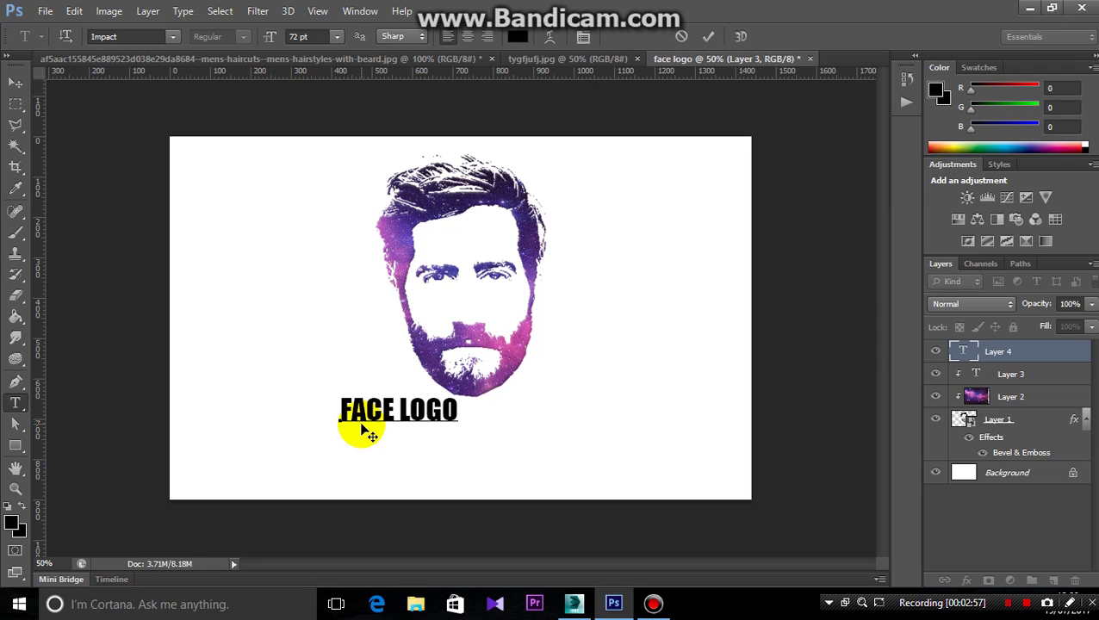
click(707, 38)
Move the FACE LOGO text so it sits centred under the face.
click(15, 83)
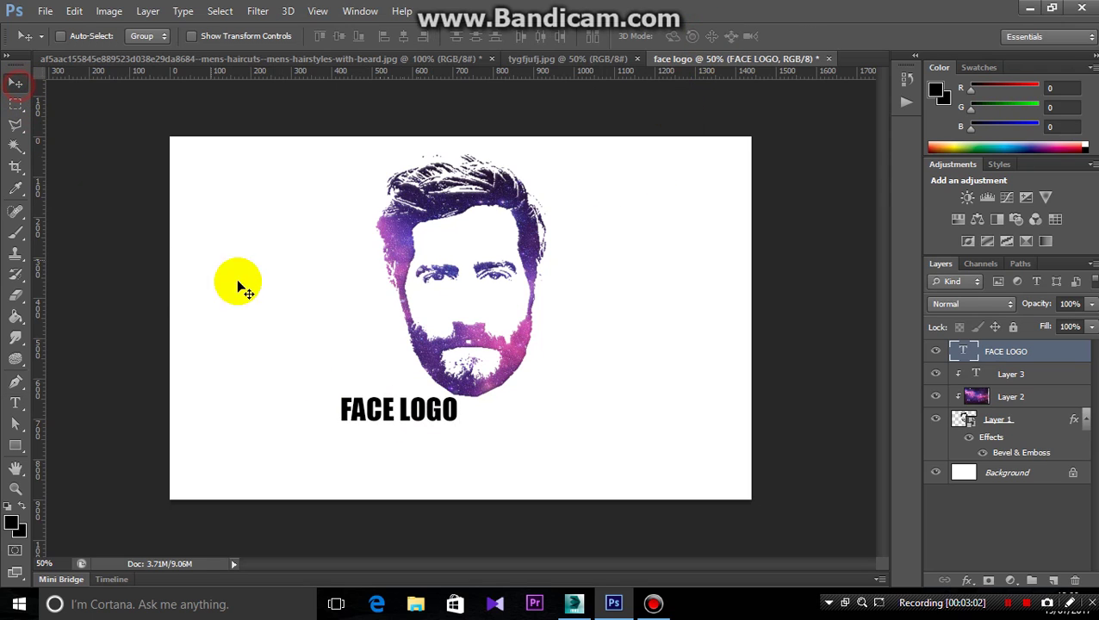
drag(420, 411, 497, 428)
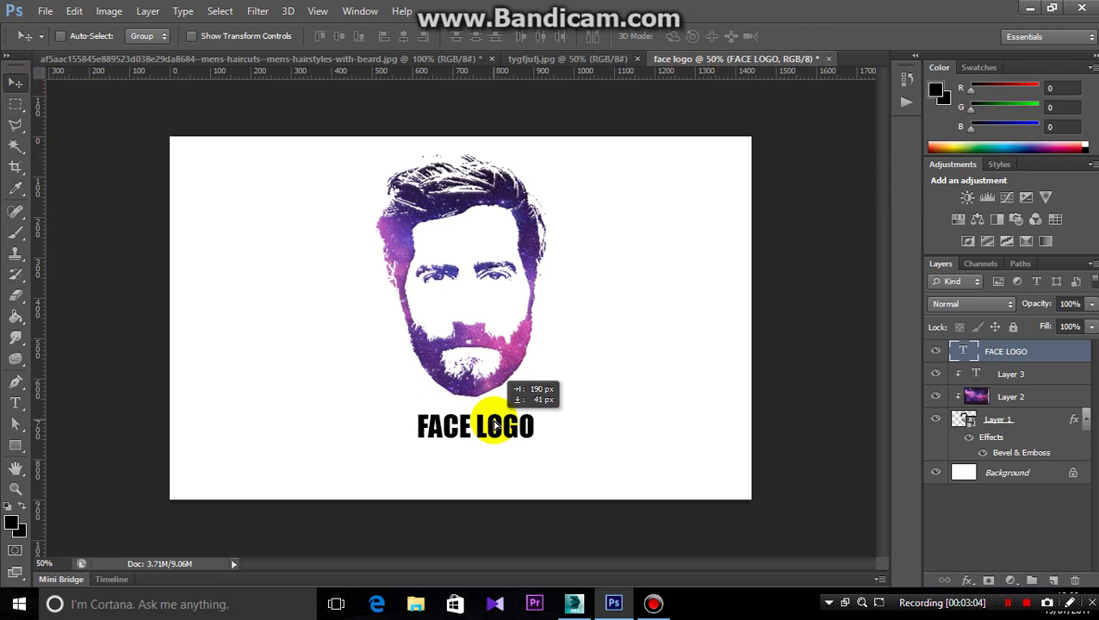
drag(497, 428, 488, 438)
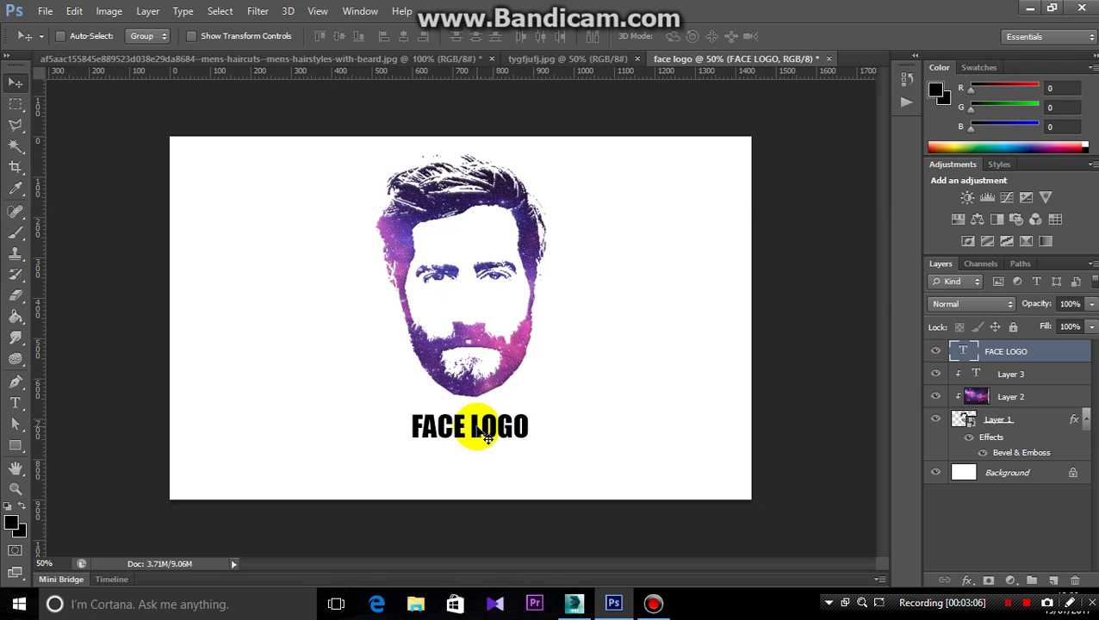
Turn on Bevel & Emboss for the FACE LOGO layer with the Emboss style.
right_click(980, 354)
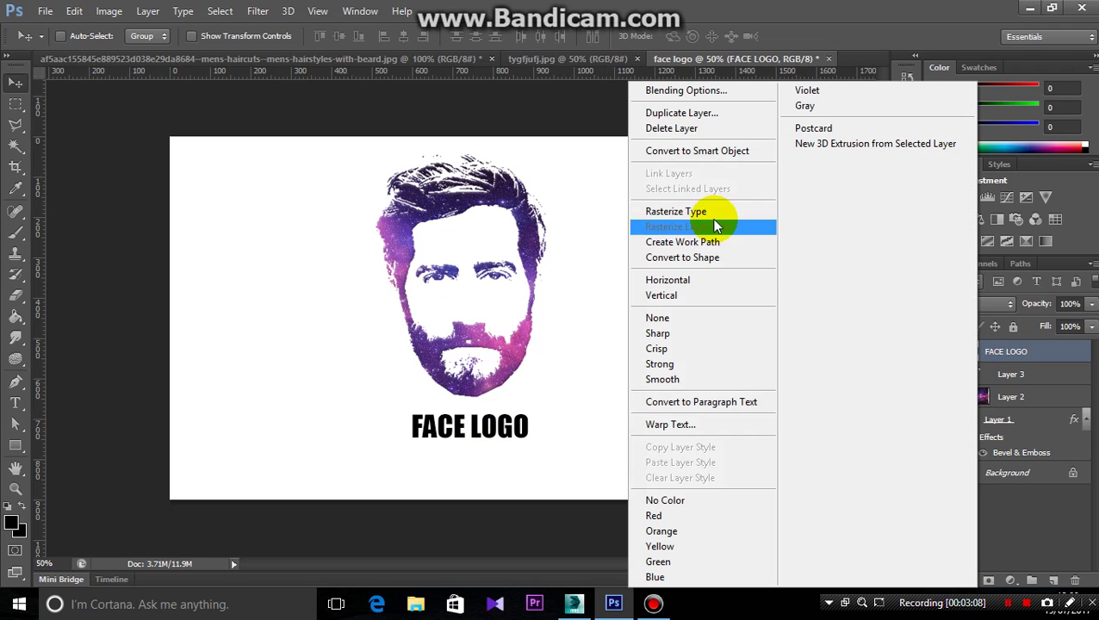
click(689, 92)
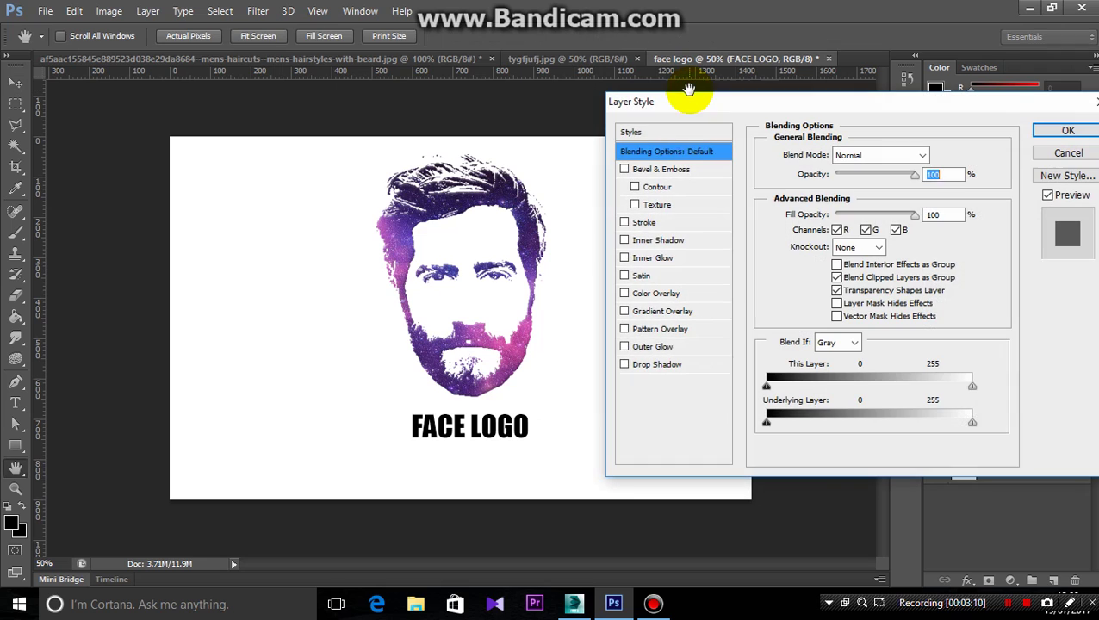
click(663, 169)
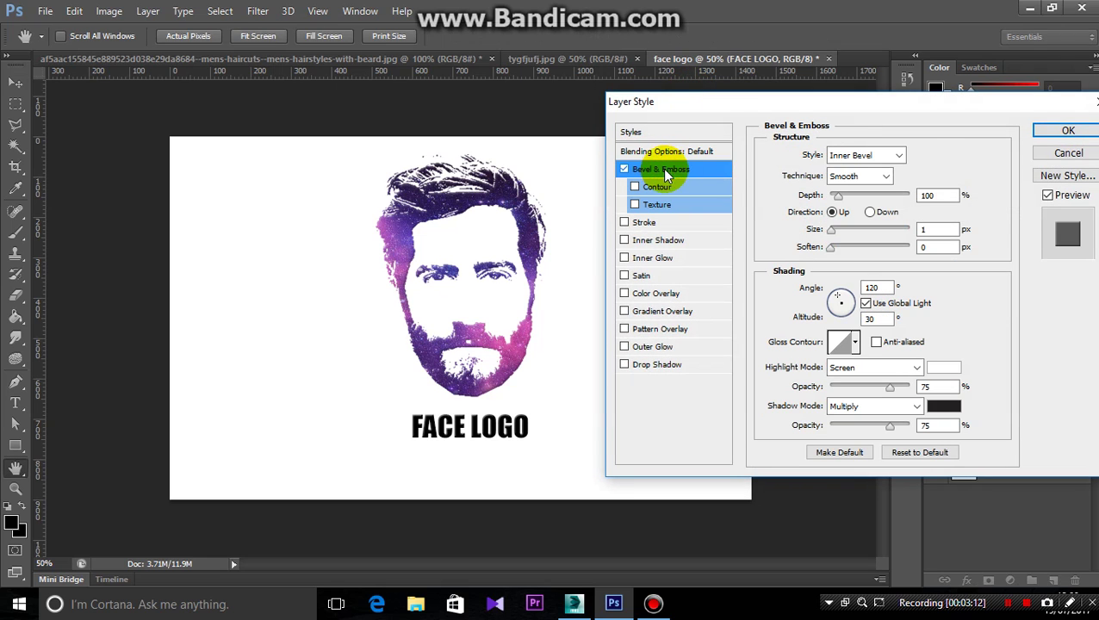
click(851, 156)
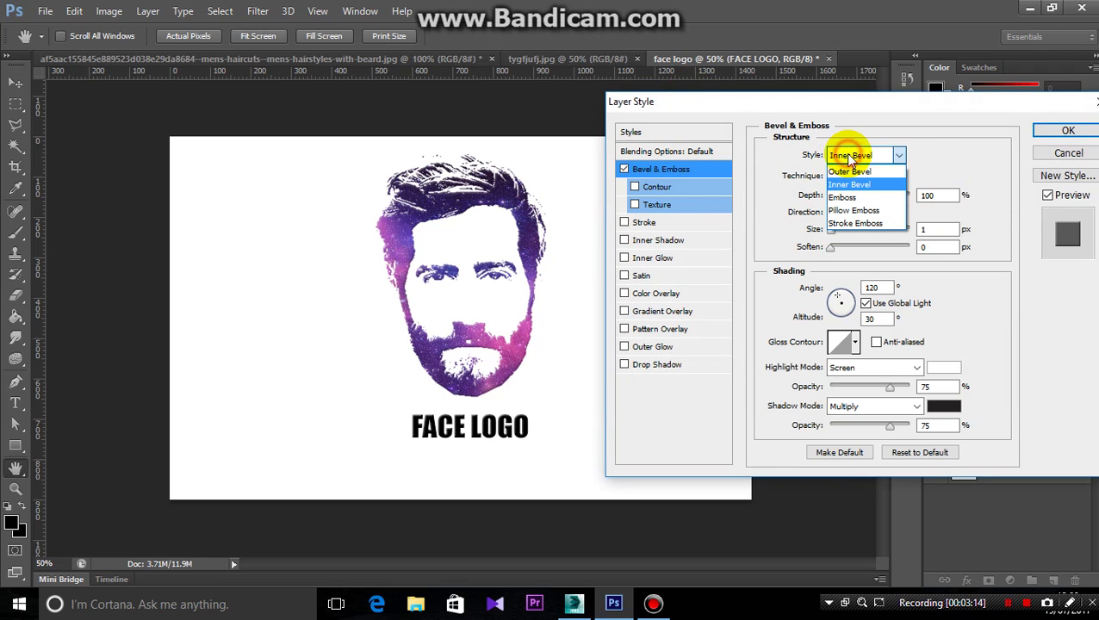
click(849, 198)
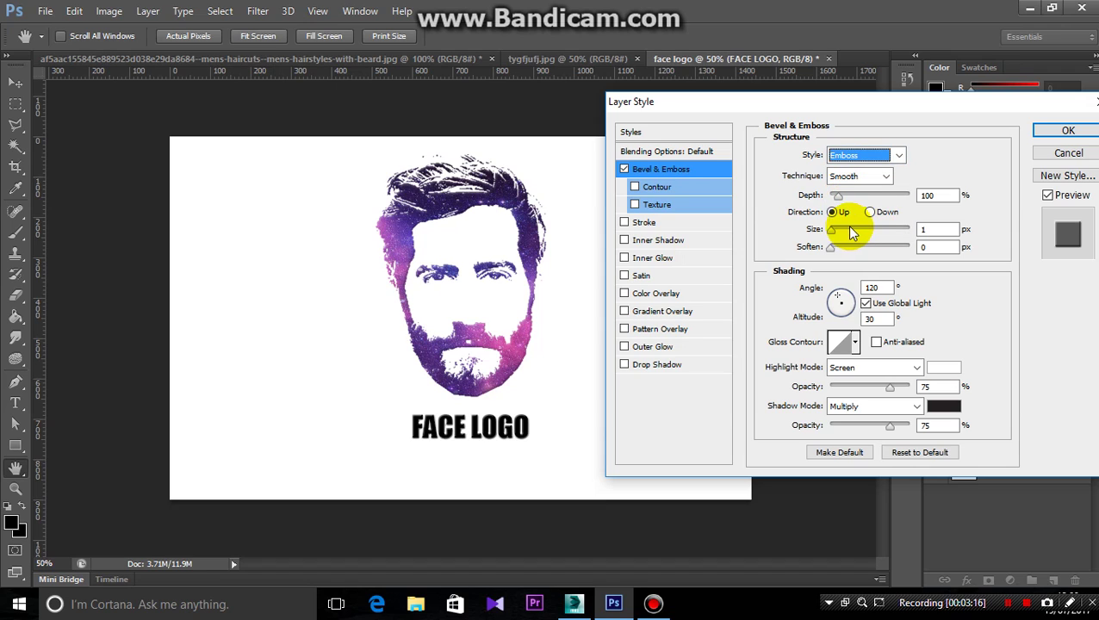
Set the emboss size to 5 px and soften to 2 px, then apply.
drag(832, 230, 843, 233)
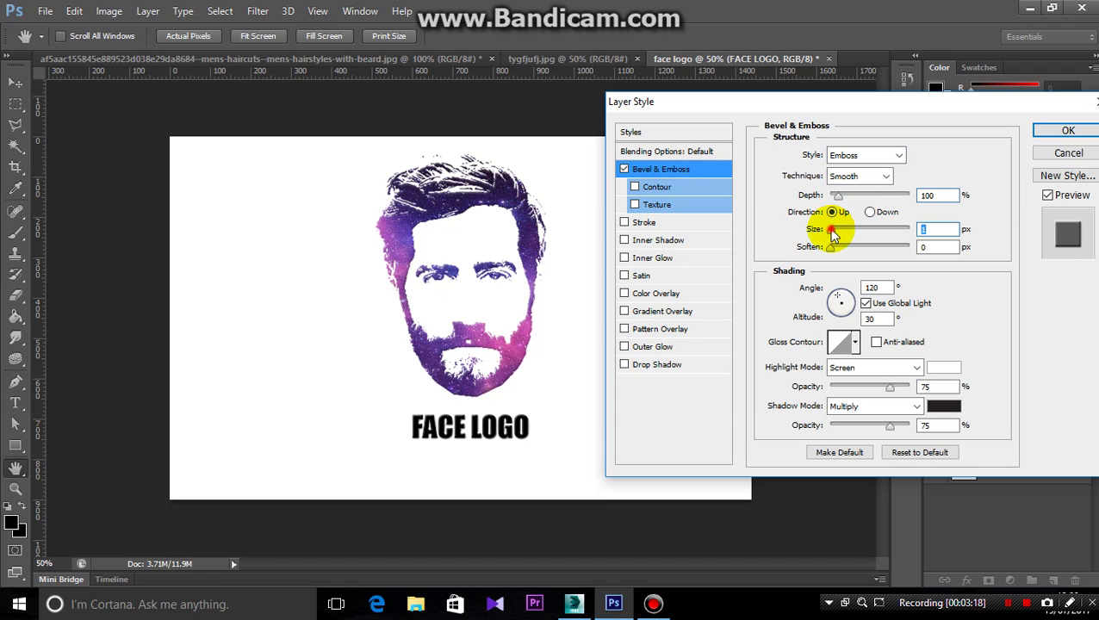
drag(839, 229, 834, 229)
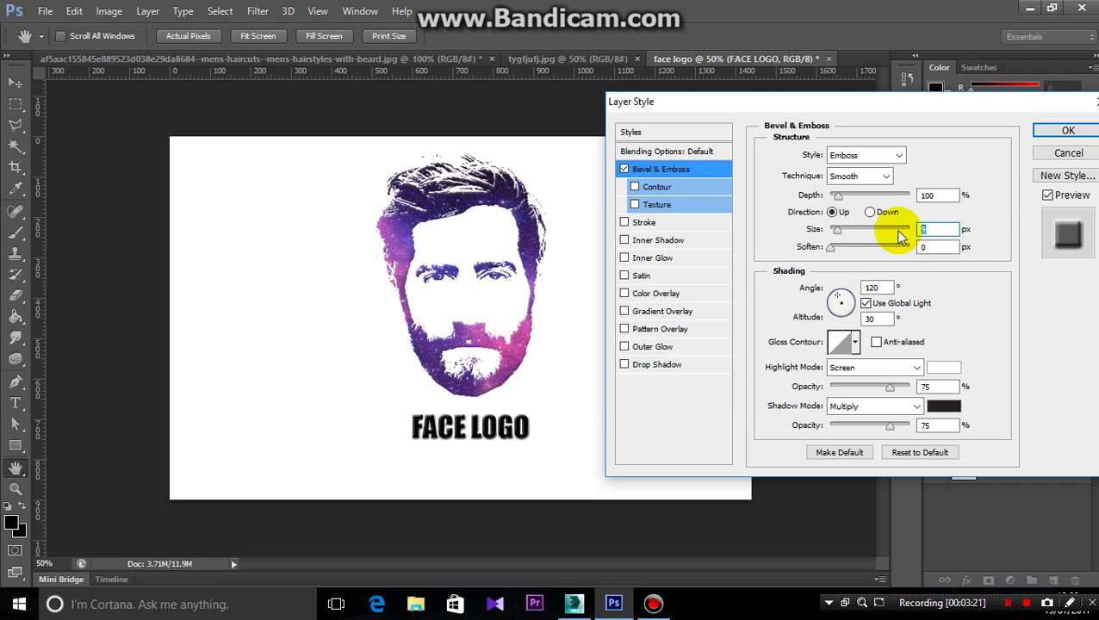
text(8)
click(830, 247)
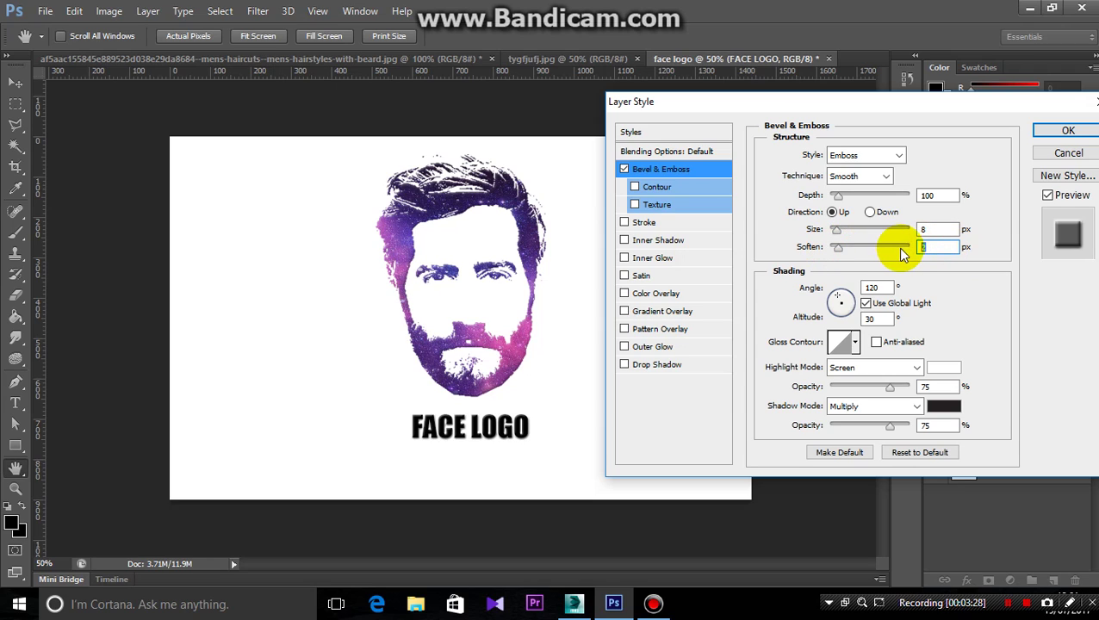
key(Up)
key(Up)
key(Up)
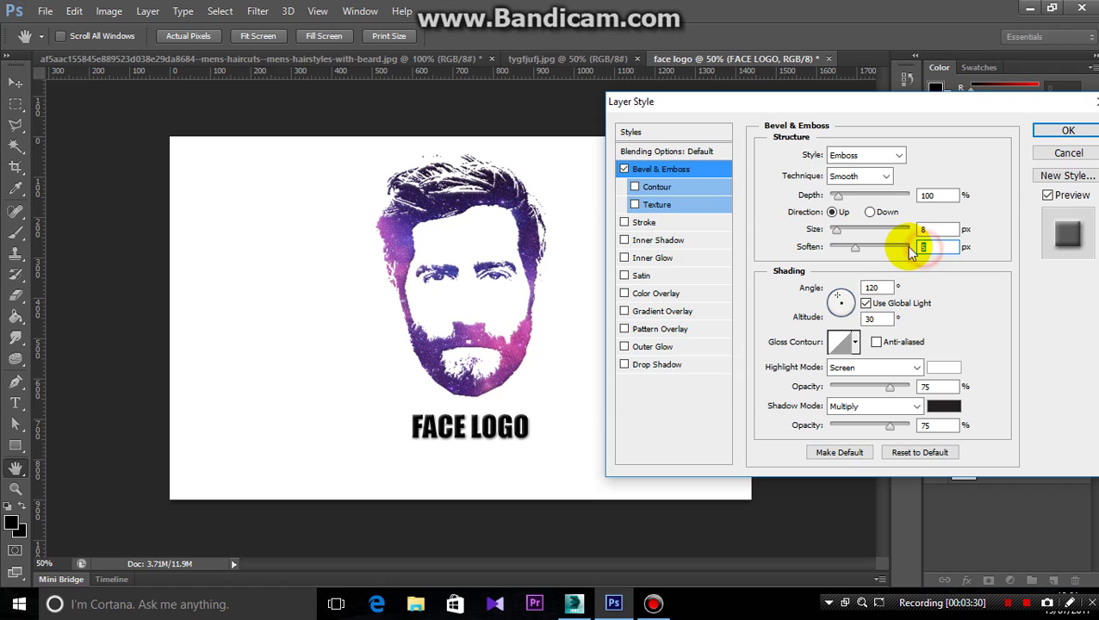
key(Down)
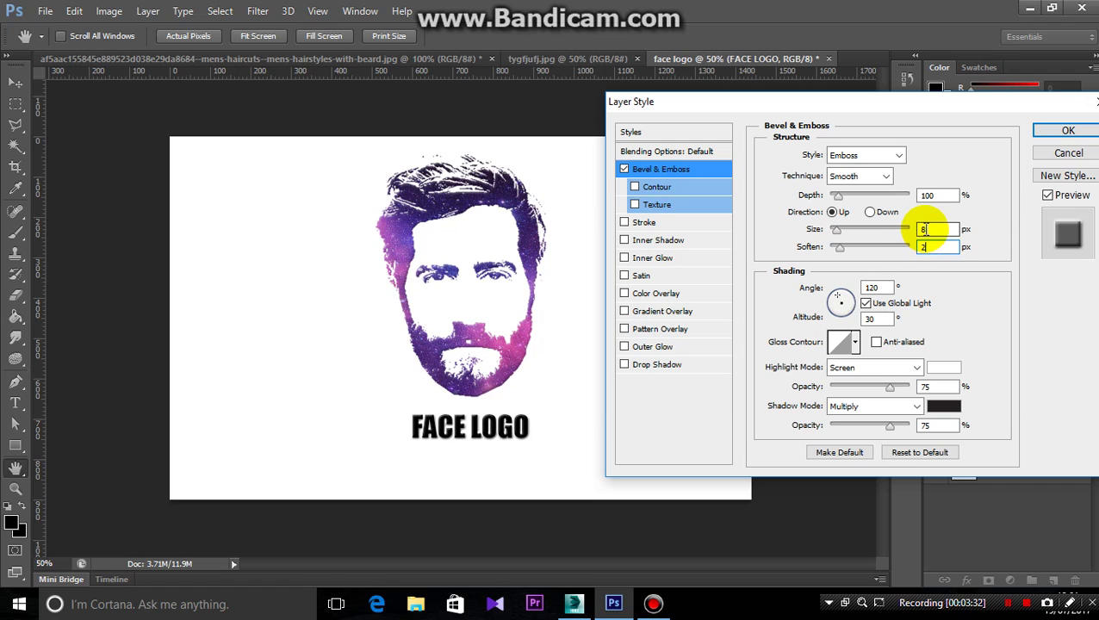
click(918, 230)
text(5)
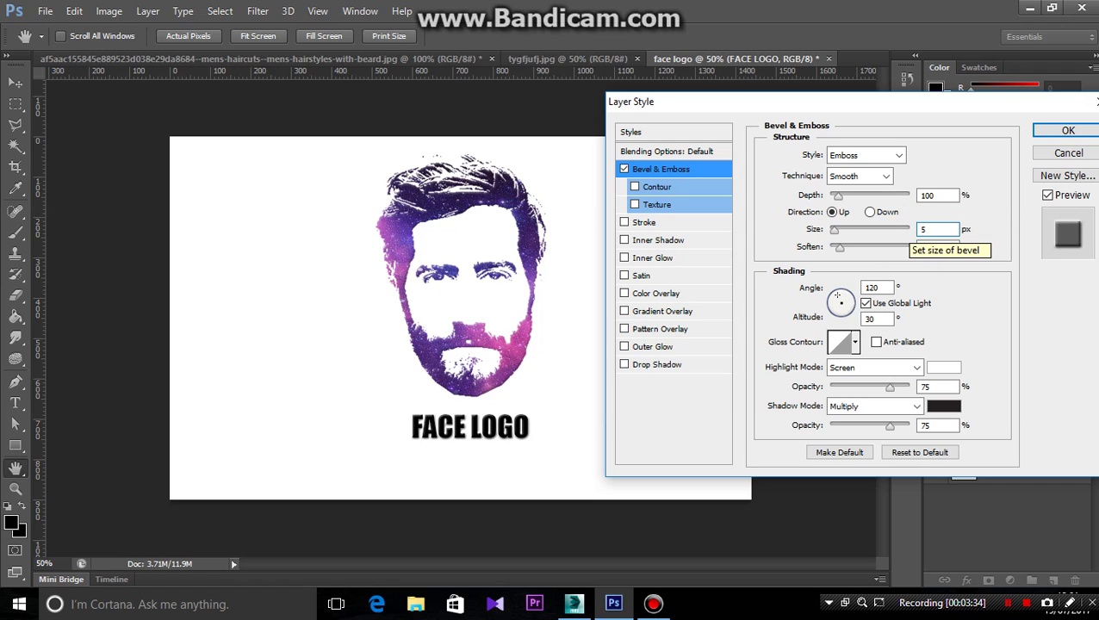
click(1045, 133)
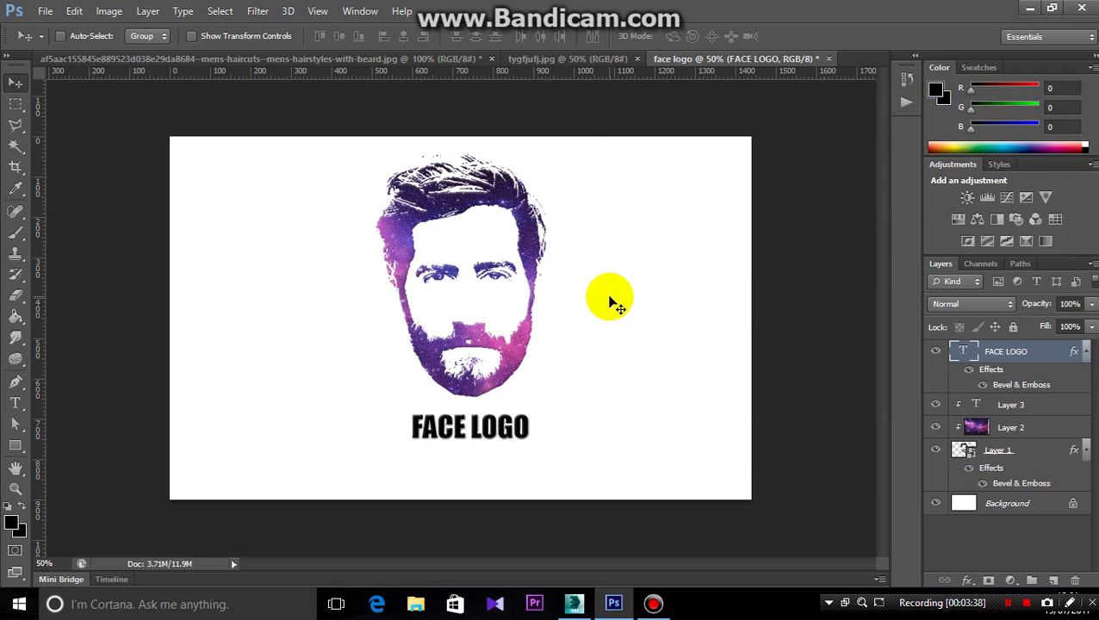
Add a Gradient Fill layer above Background: Radial style, reversed, 275% scale.
click(969, 506)
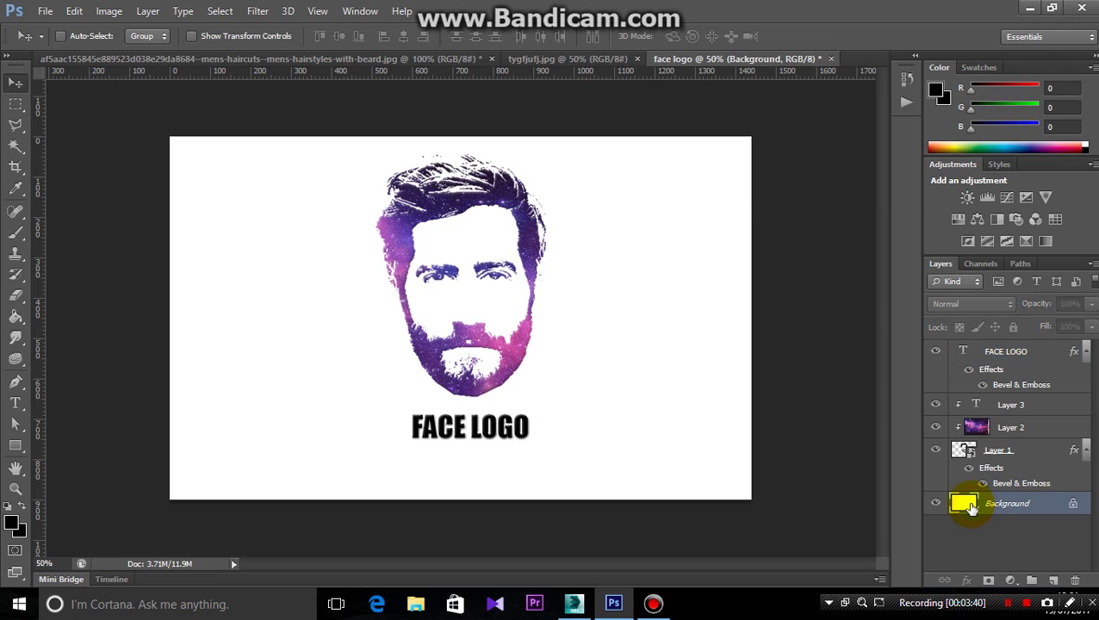
click(1011, 579)
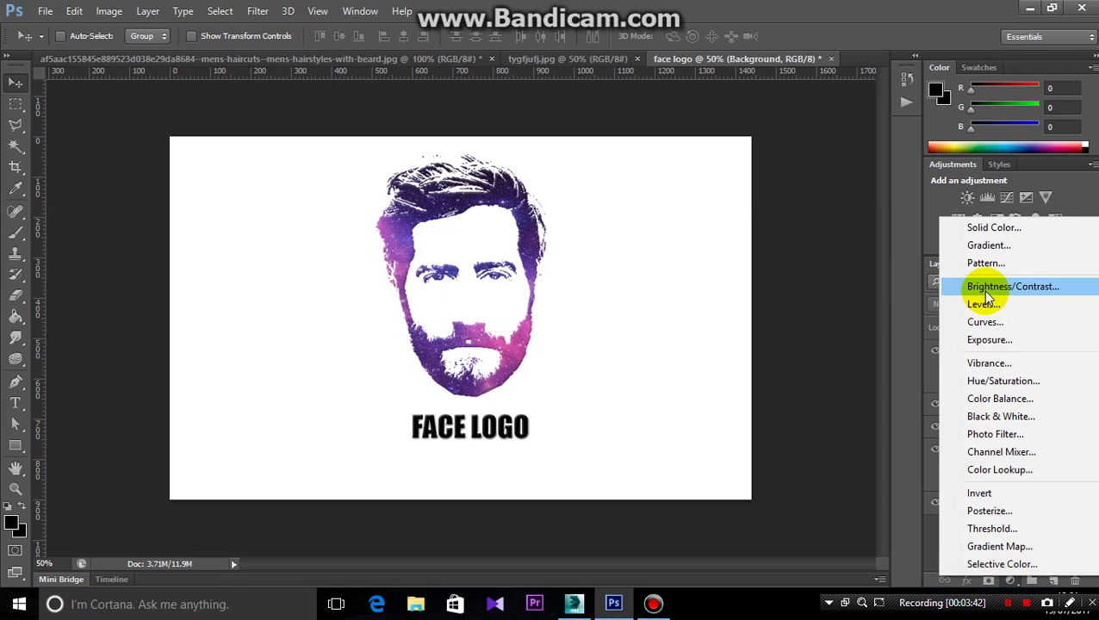
click(987, 250)
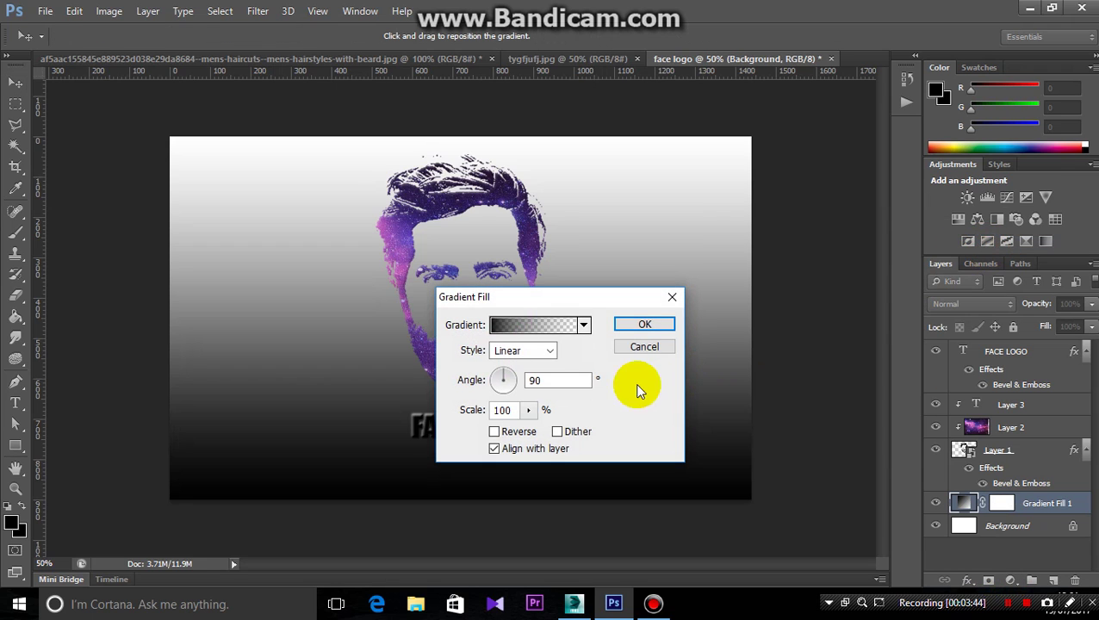
click(523, 351)
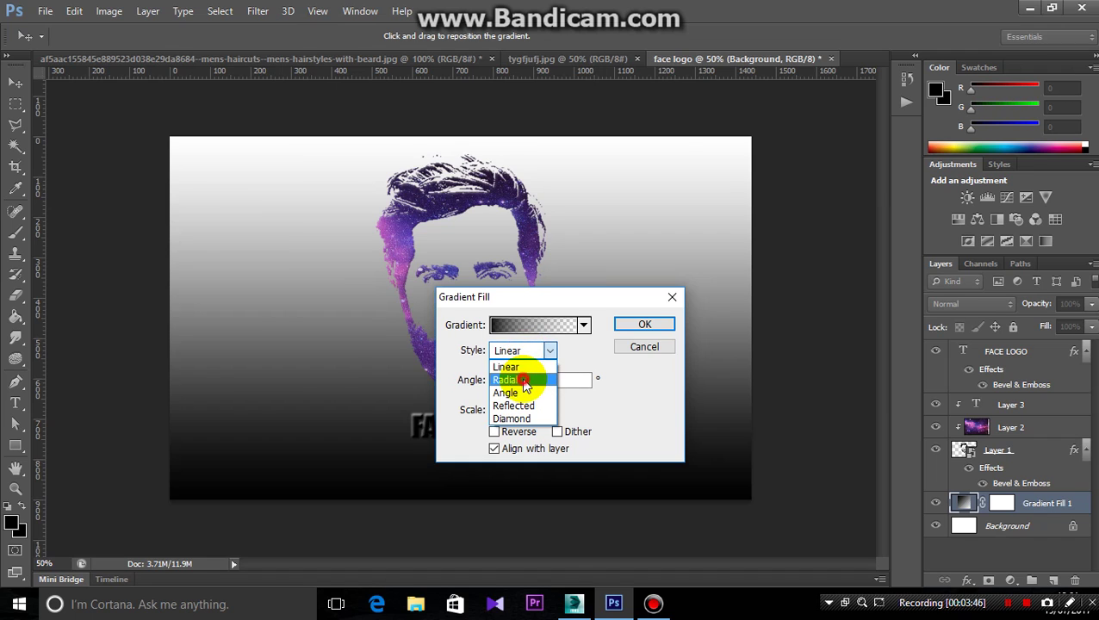
click(526, 378)
click(520, 432)
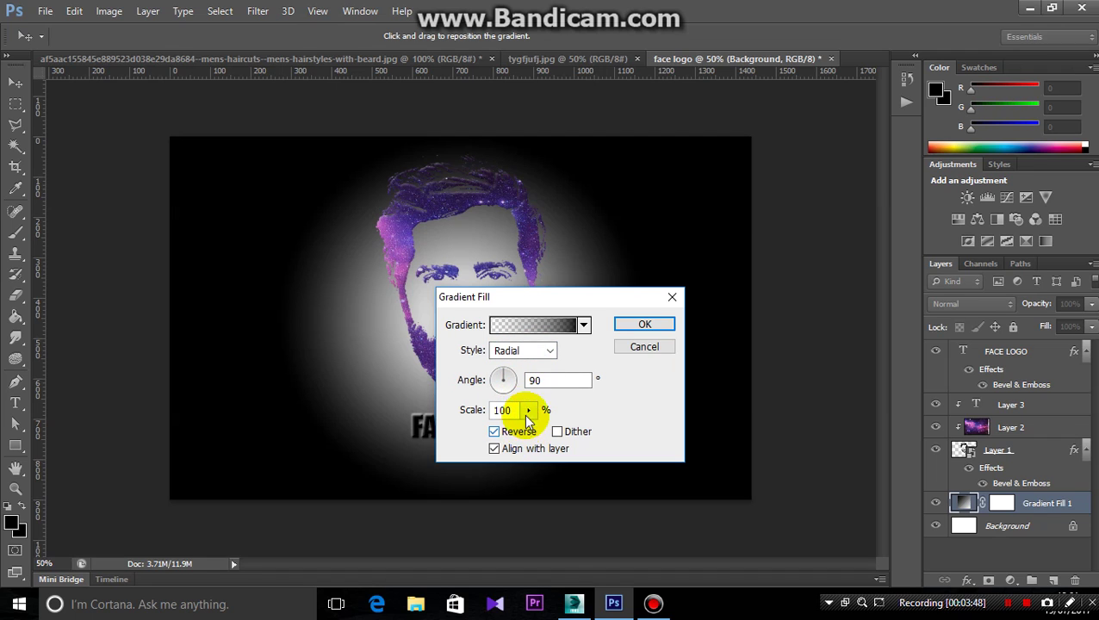
drag(529, 410, 542, 427)
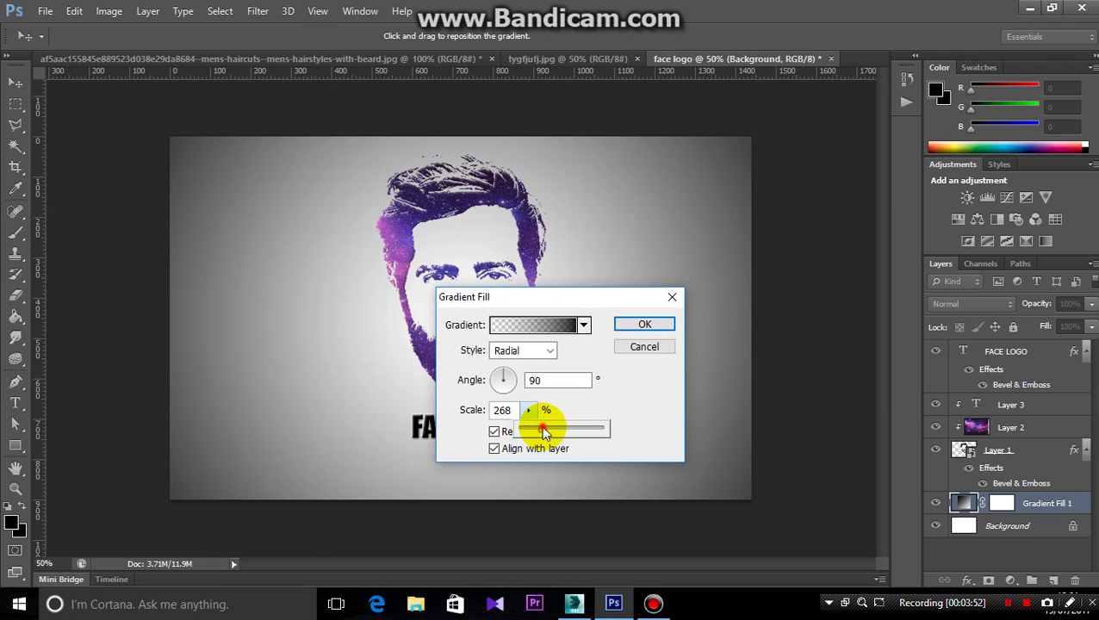
click(466, 412)
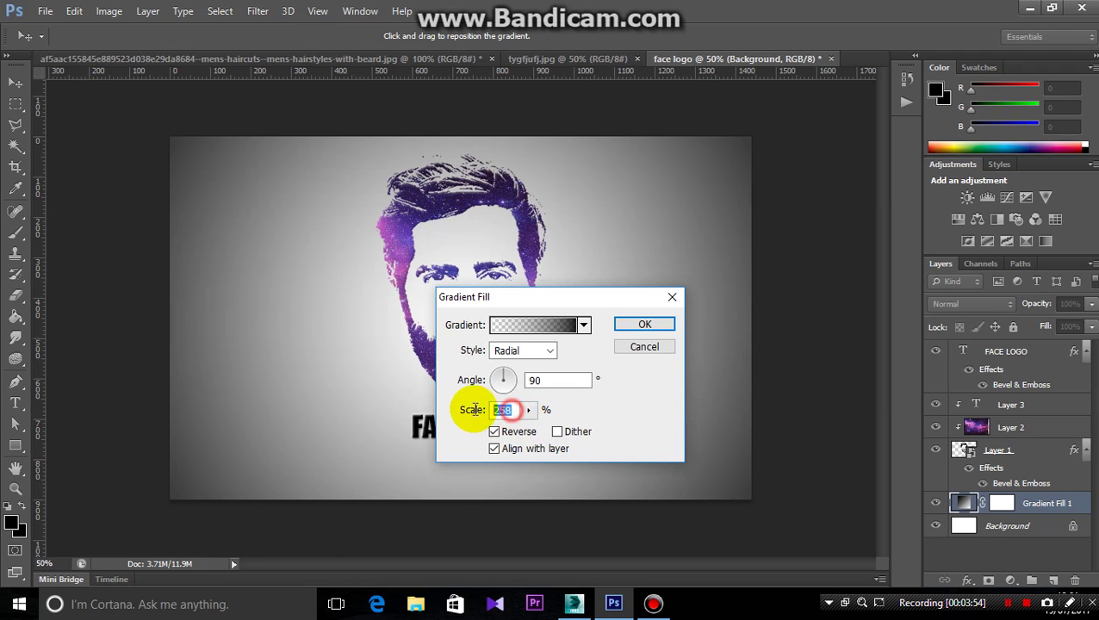
text(2)
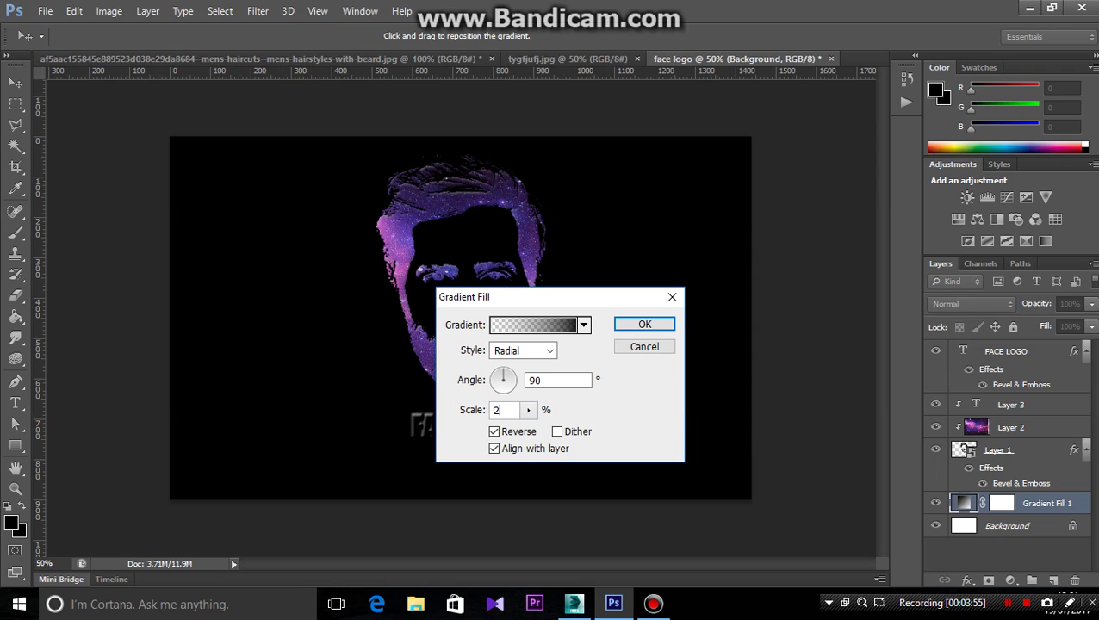
text(7)
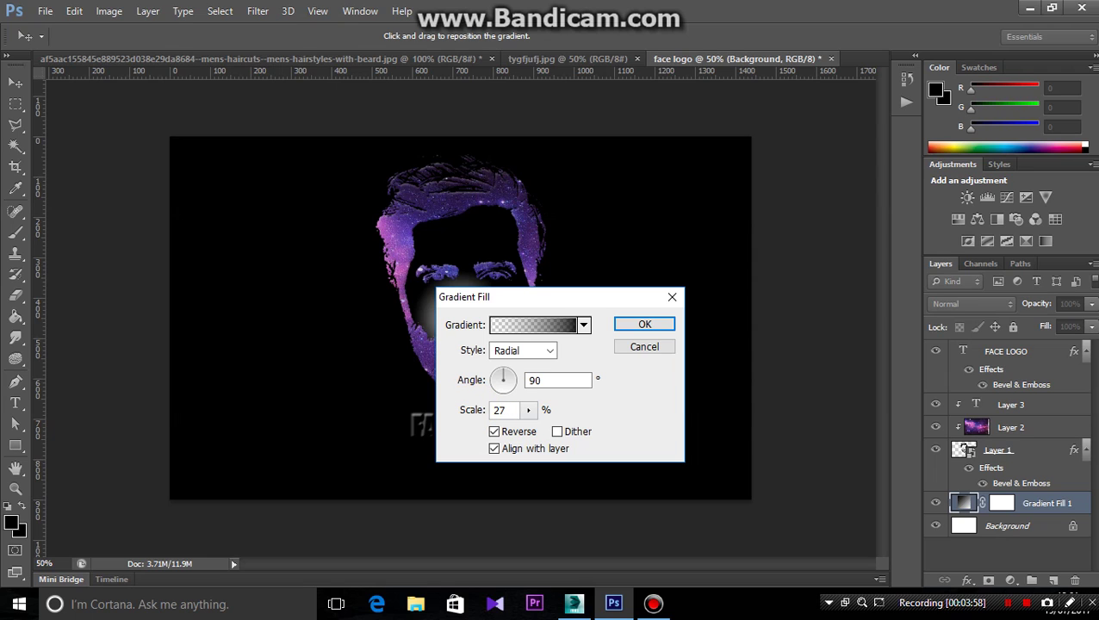
text(5)
click(629, 328)
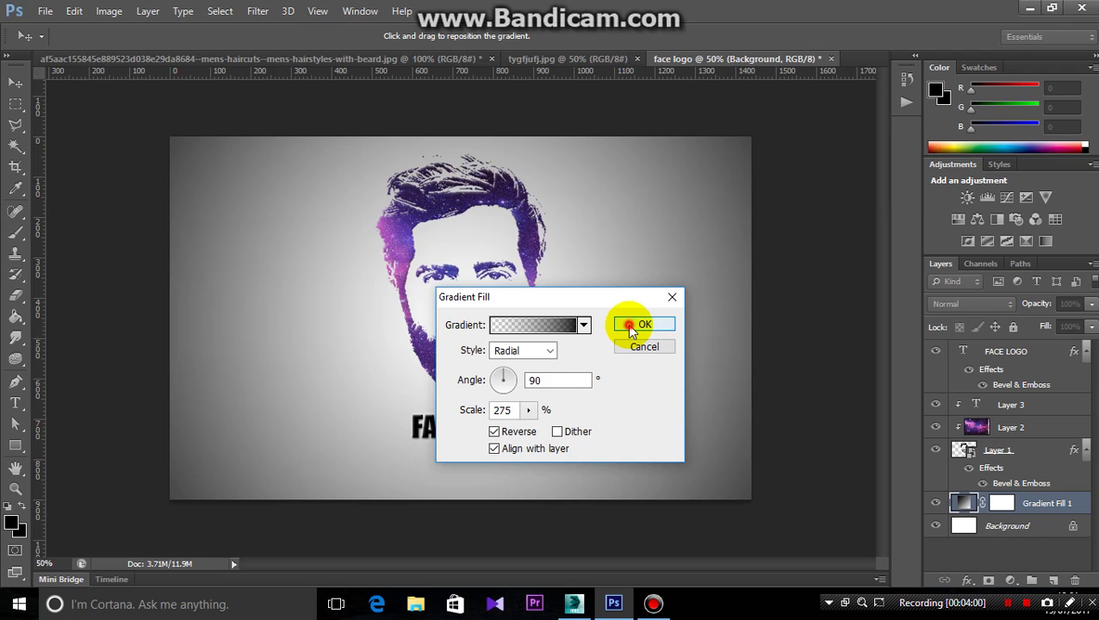